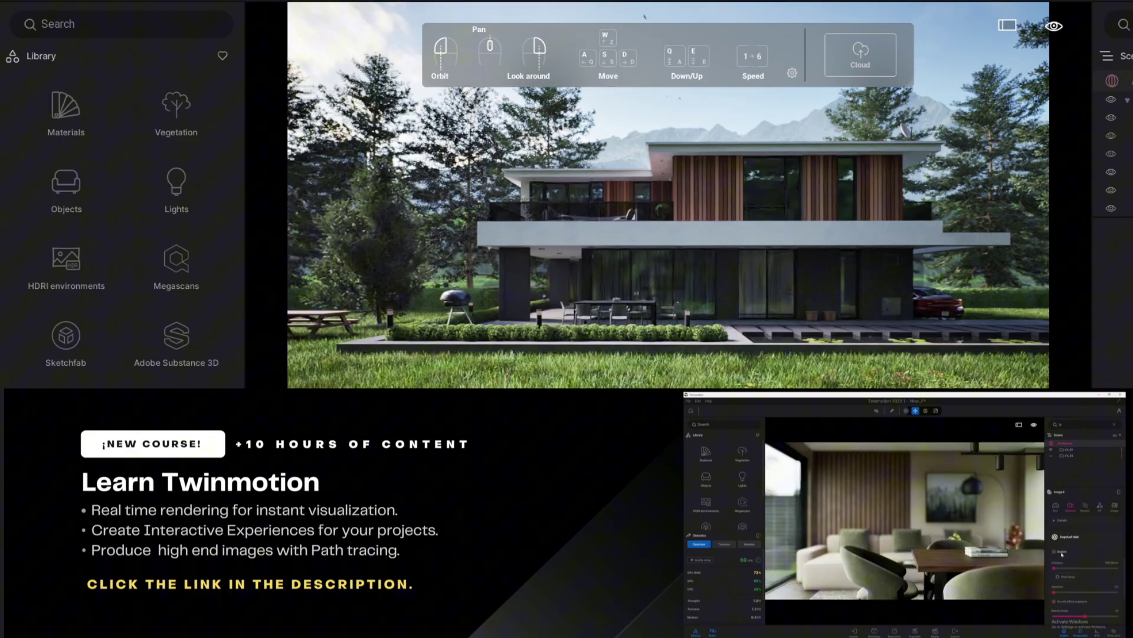
Leave Twinmotion and switch to the labs.google/flow/about page in the browser.
{"action": "key", "text": "super"}
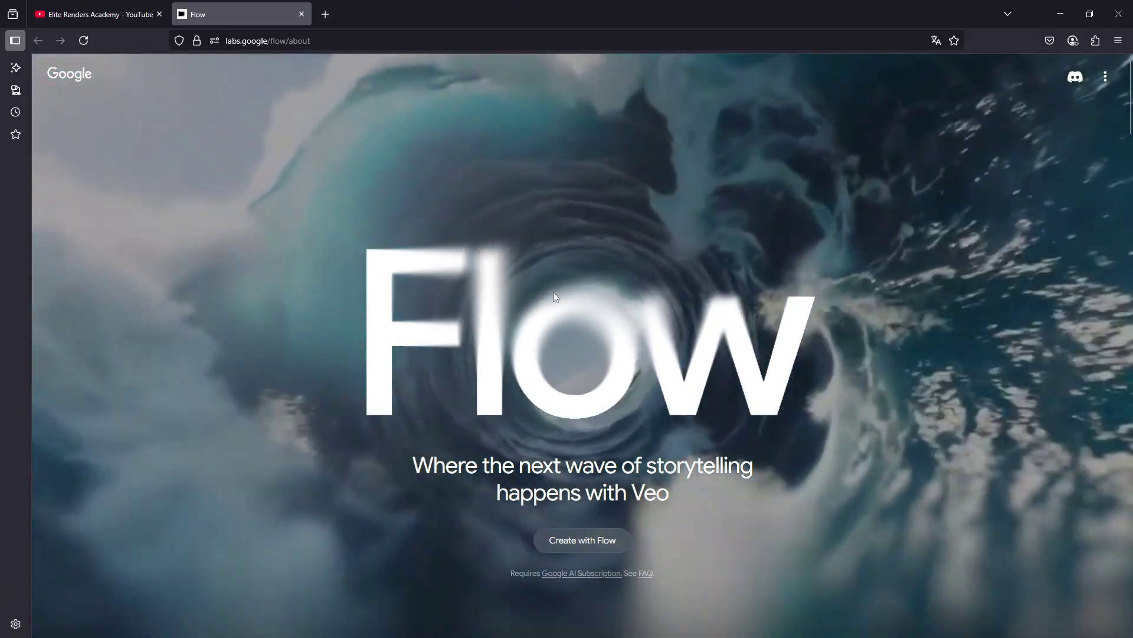
Scroll past Overview, Capabilities and Partners to the Pricing section showing AI Pro and AI Ultra.
{"action": "scroll", "coordinate": [648, 183], "scroll_direction": "down", "scroll_amount": 3}
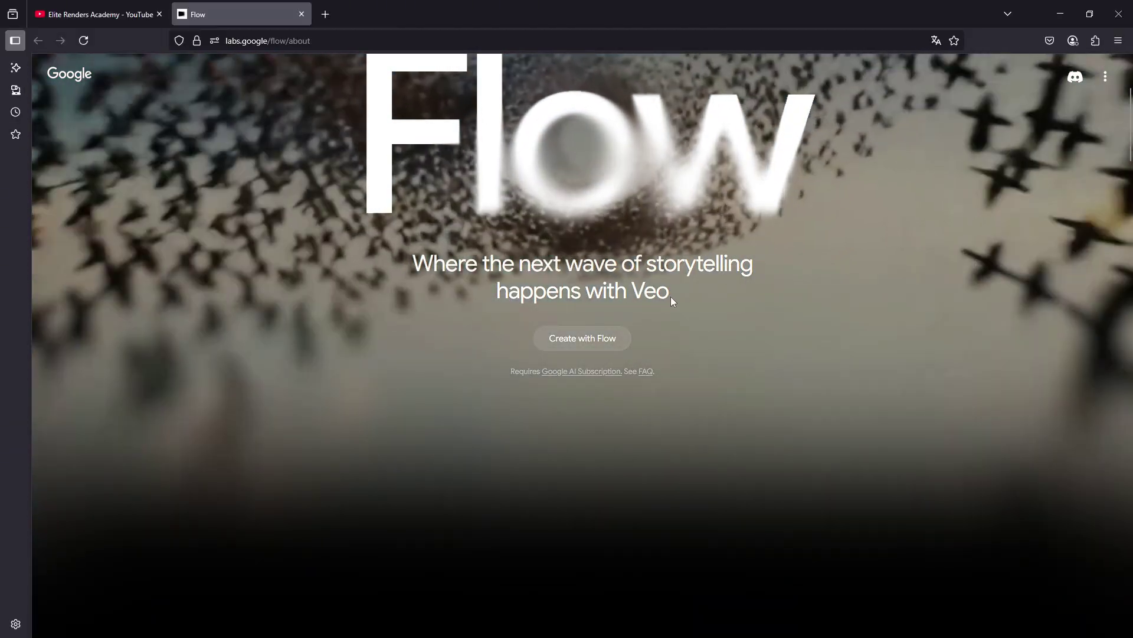
{"action": "scroll", "coordinate": [616, 166], "scroll_direction": "down", "scroll_amount": 6}
{"action": "scroll", "coordinate": [615, 165], "scroll_direction": "down", "scroll_amount": 8}
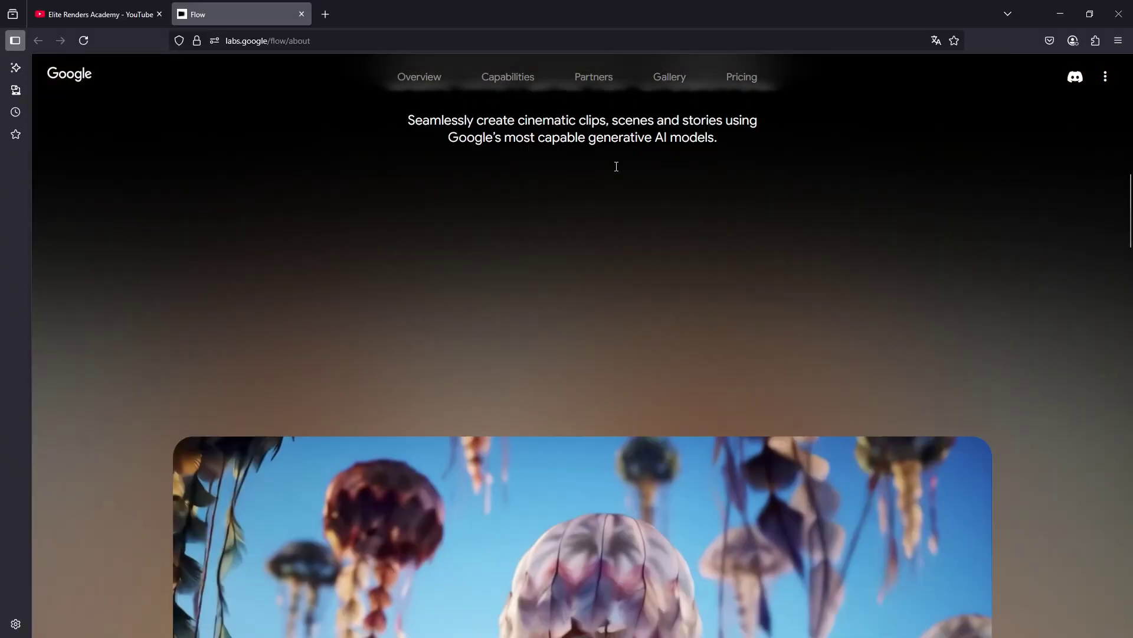
{"action": "scroll", "coordinate": [594, 180], "scroll_direction": "down", "scroll_amount": 9}
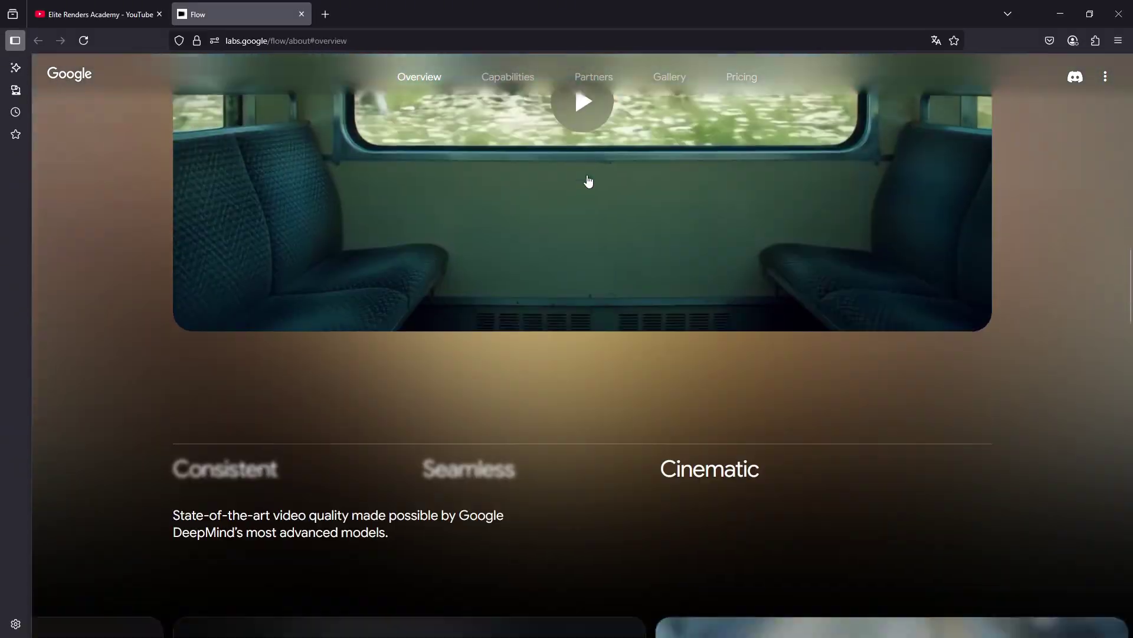
{"action": "scroll", "coordinate": [617, 162], "scroll_direction": "down", "scroll_amount": 10}
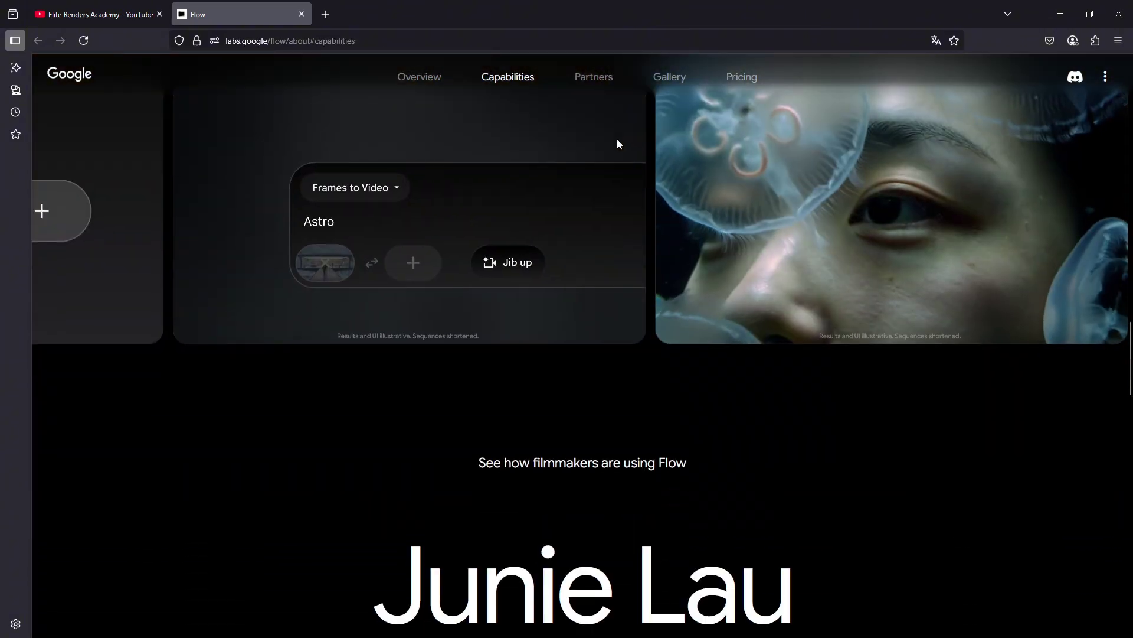
{"action": "scroll", "coordinate": [616, 141], "scroll_direction": "down", "scroll_amount": 10}
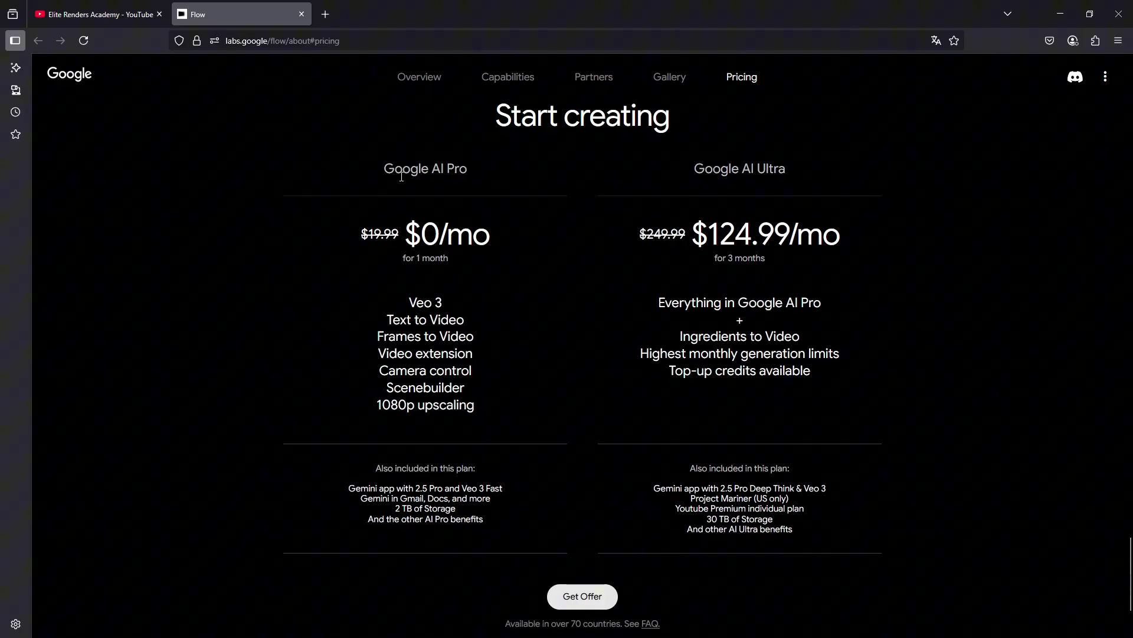
{"action": "left_click_drag", "start_coordinate": [381, 171], "coordinate": [471, 173]}
{"action": "left_click", "coordinate": [824, 184]}
{"action": "left_click_drag", "start_coordinate": [704, 166], "coordinate": [786, 173]}
{"action": "left_click_drag", "start_coordinate": [486, 164], "coordinate": [386, 170]}
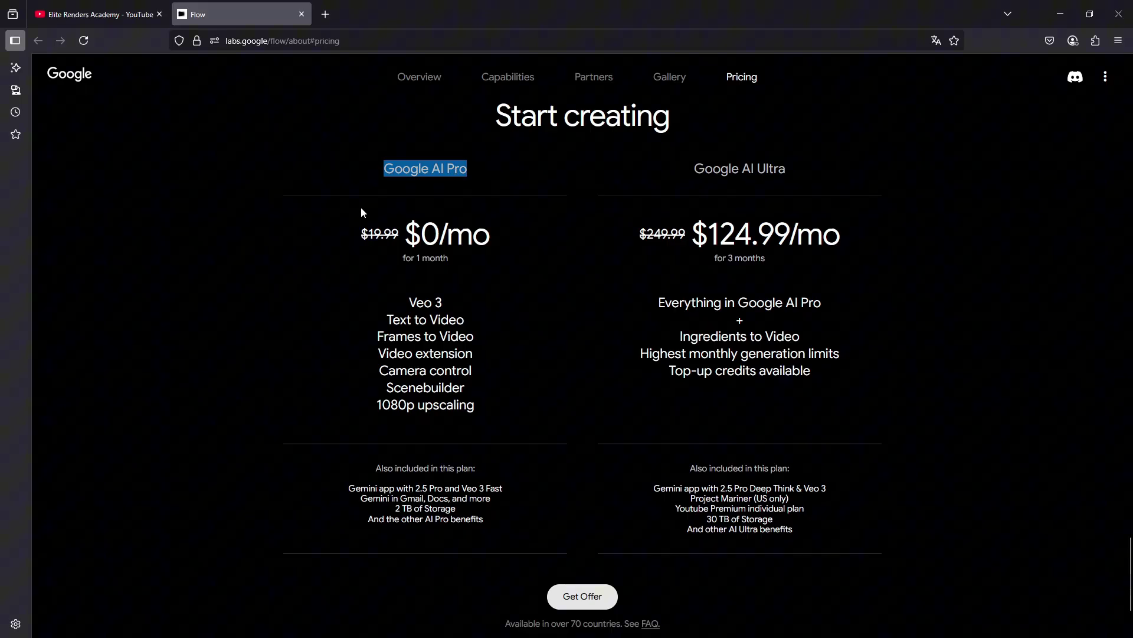
{"action": "left_click_drag", "start_coordinate": [494, 239], "coordinate": [396, 235]}
{"action": "left_click_drag", "start_coordinate": [454, 263], "coordinate": [401, 242]}
{"action": "left_click", "coordinate": [501, 258]}
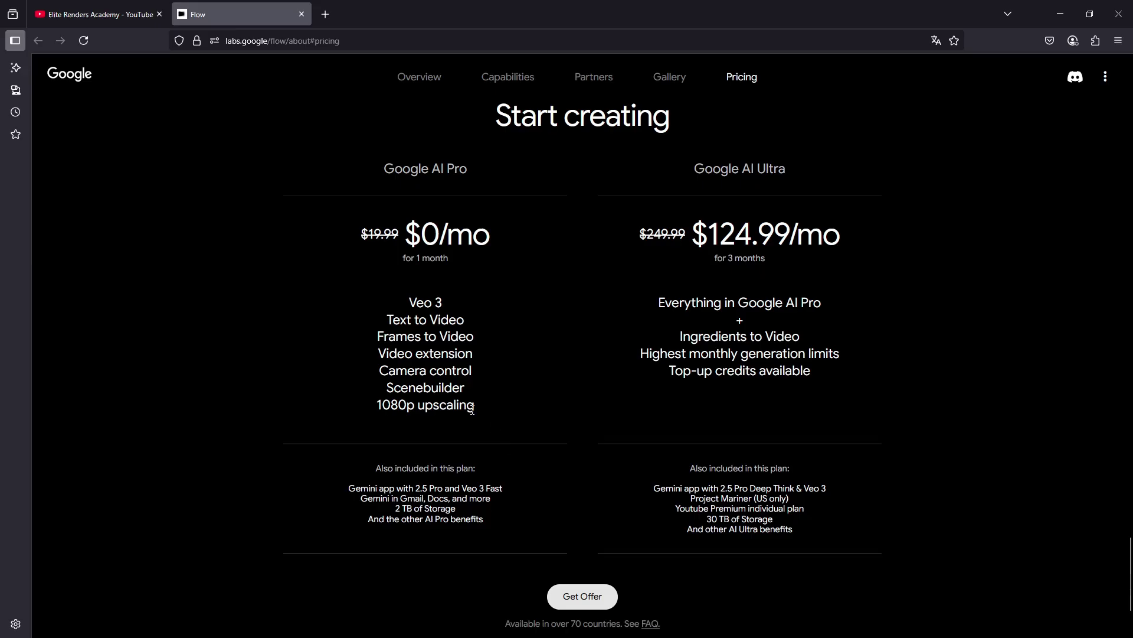
{"action": "left_click_drag", "start_coordinate": [473, 408], "coordinate": [412, 302]}
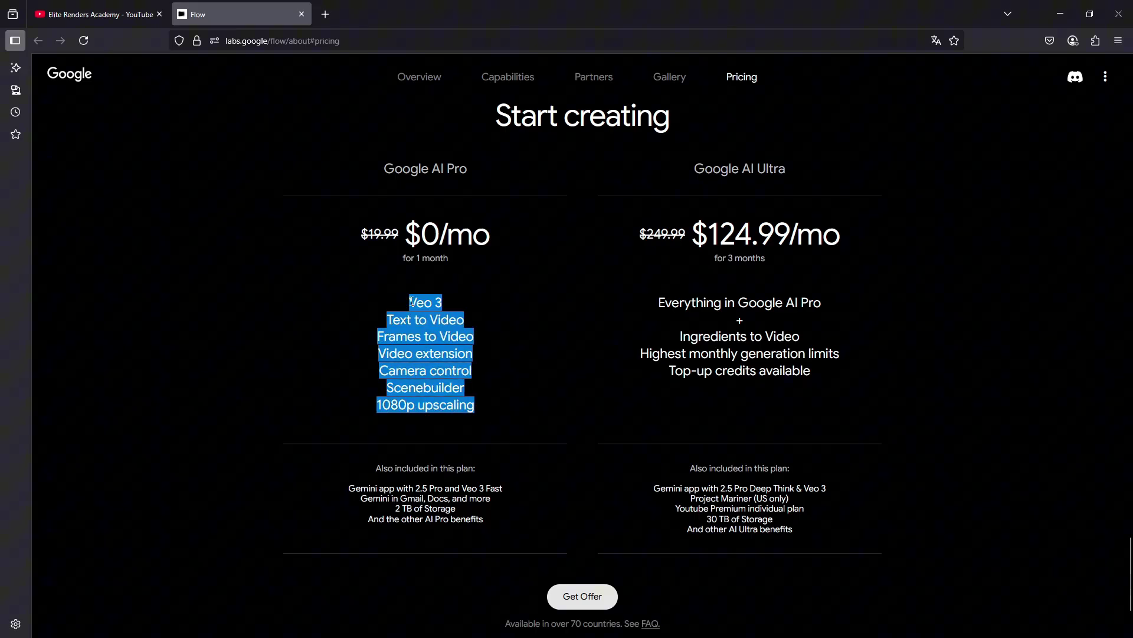
{"action": "left_click", "coordinate": [518, 369]}
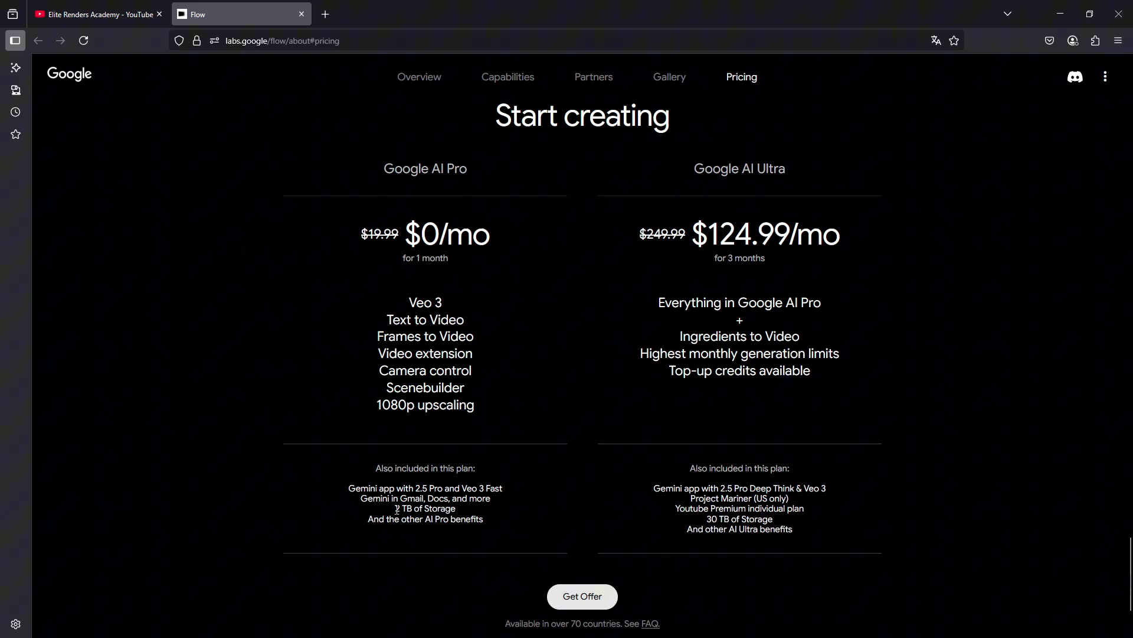
{"action": "left_click_drag", "start_coordinate": [397, 509], "coordinate": [462, 509]}
{"action": "left_click_drag", "start_coordinate": [491, 500], "coordinate": [334, 491]}
{"action": "left_click_drag", "start_coordinate": [522, 527], "coordinate": [314, 465]}
{"action": "left_click", "coordinate": [445, 393]}
Launch the Flow app from the about page and check the remaining AI credits in the account panel.
{"action": "scroll", "coordinate": [491, 363], "scroll_direction": "down", "scroll_amount": 2}
{"action": "key", "text": "Home"}
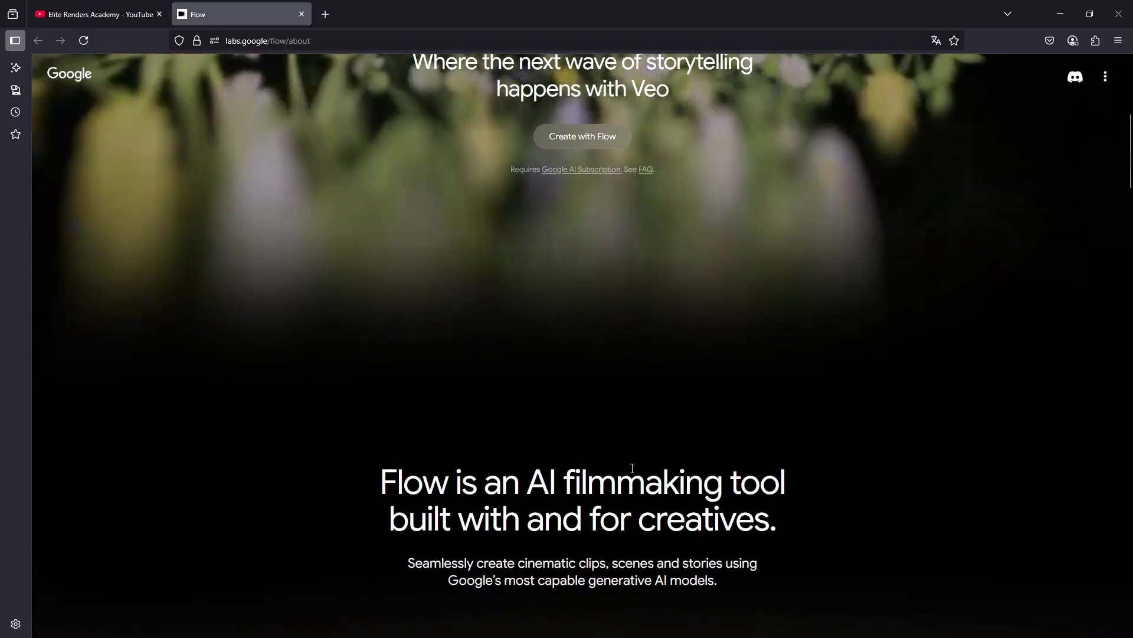
{"action": "scroll", "coordinate": [660, 353], "scroll_direction": "down", "scroll_amount": 2}
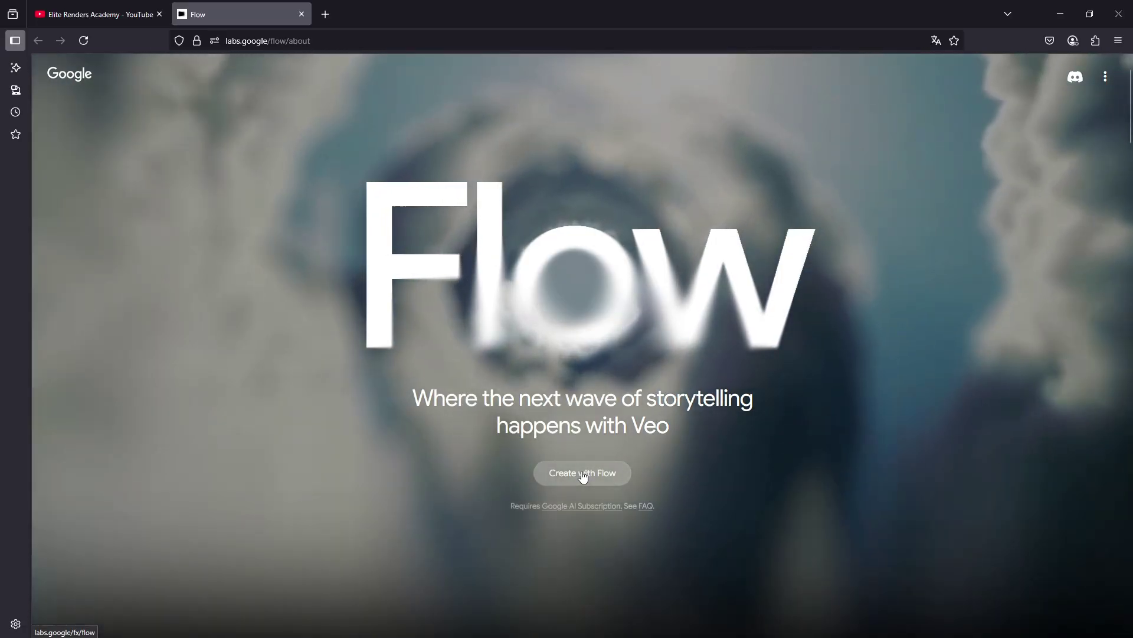
{"action": "left_click", "coordinate": [582, 474]}
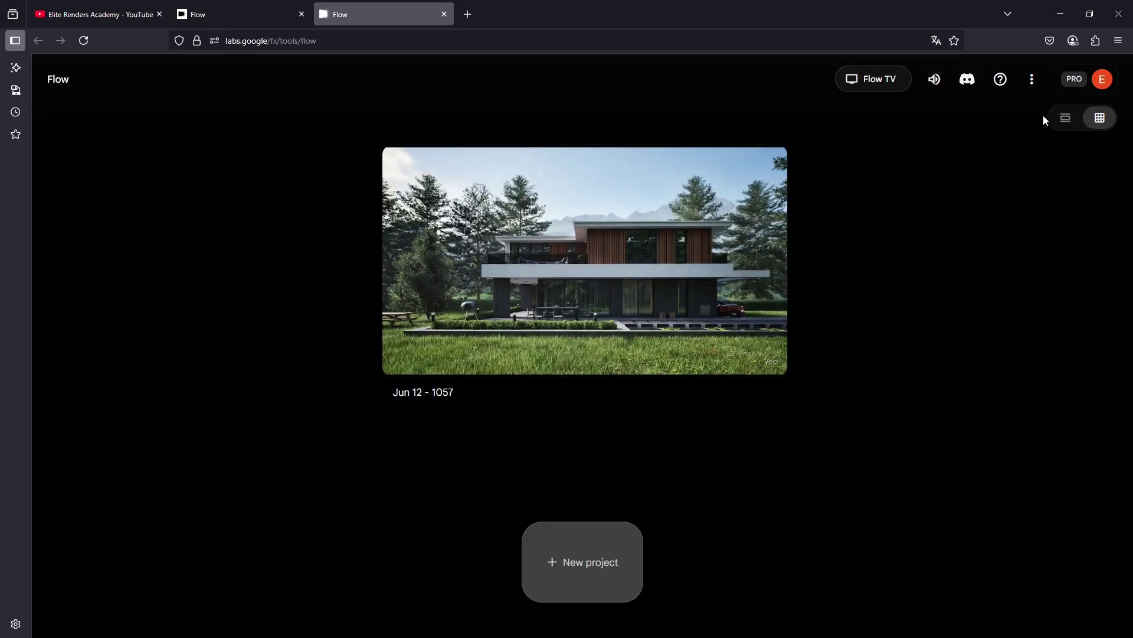
{"action": "left_click", "coordinate": [1103, 86]}
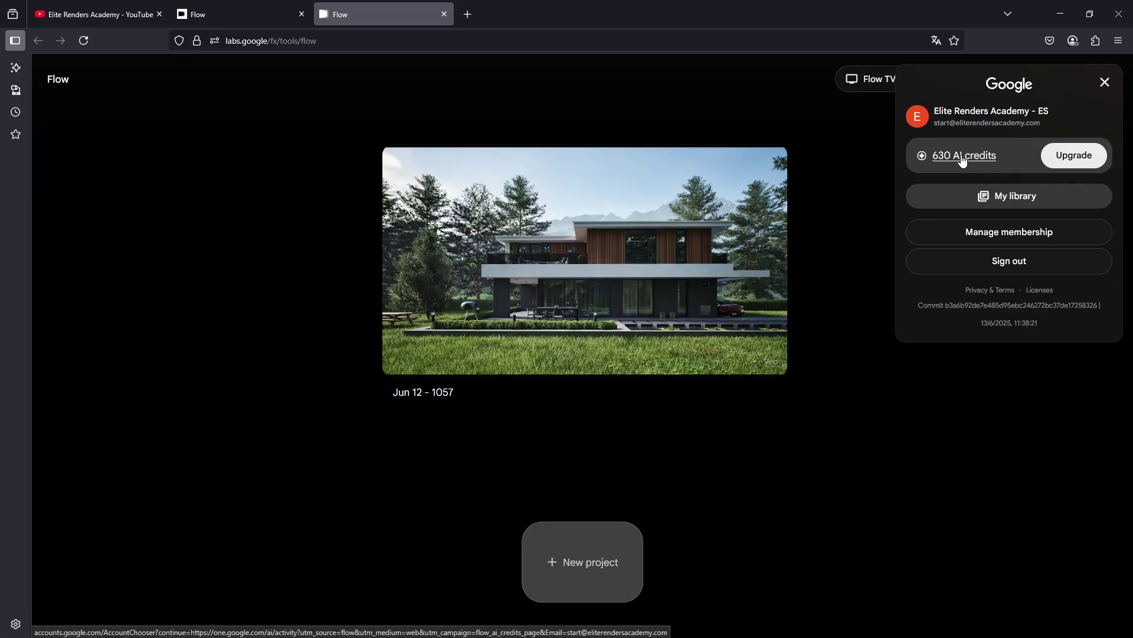
{"action": "left_click", "coordinate": [902, 440]}
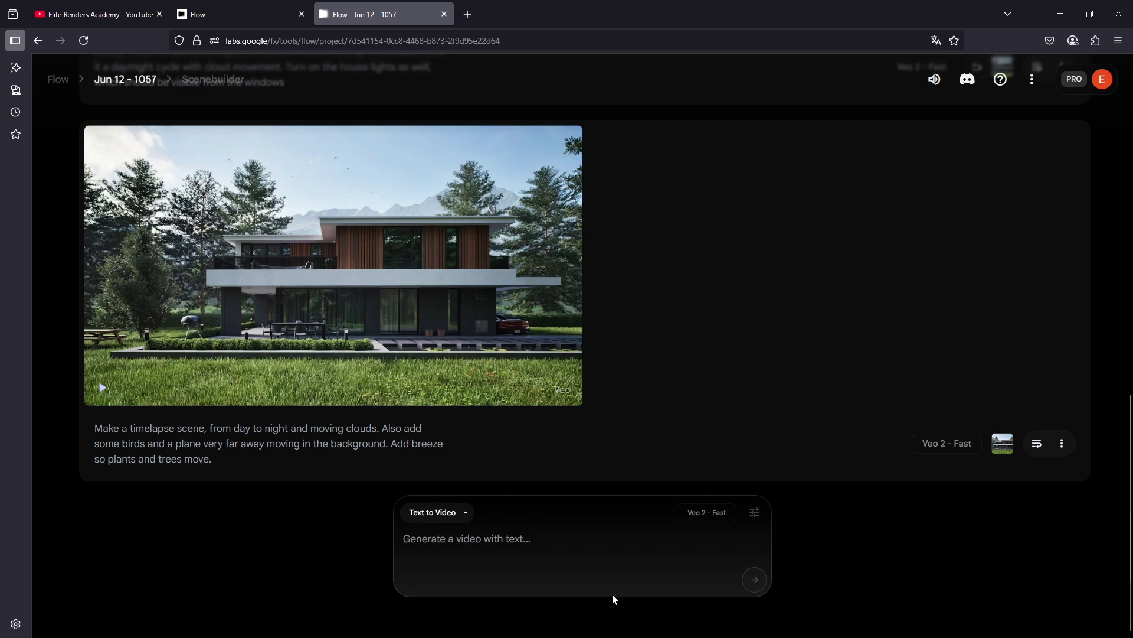
Change the prompt's generation mode from Text to Video to Frames to Video.
{"action": "left_click", "coordinate": [450, 538]}
{"action": "left_click", "coordinate": [449, 524]}
{"action": "left_click", "coordinate": [435, 426]}
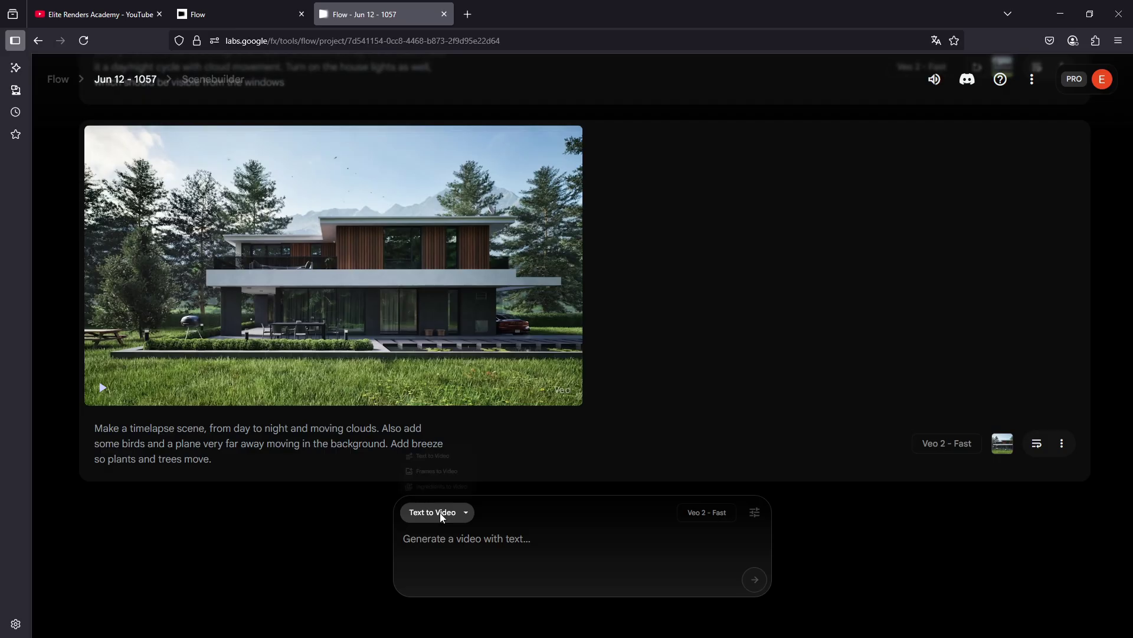
{"action": "left_click", "coordinate": [441, 513]}
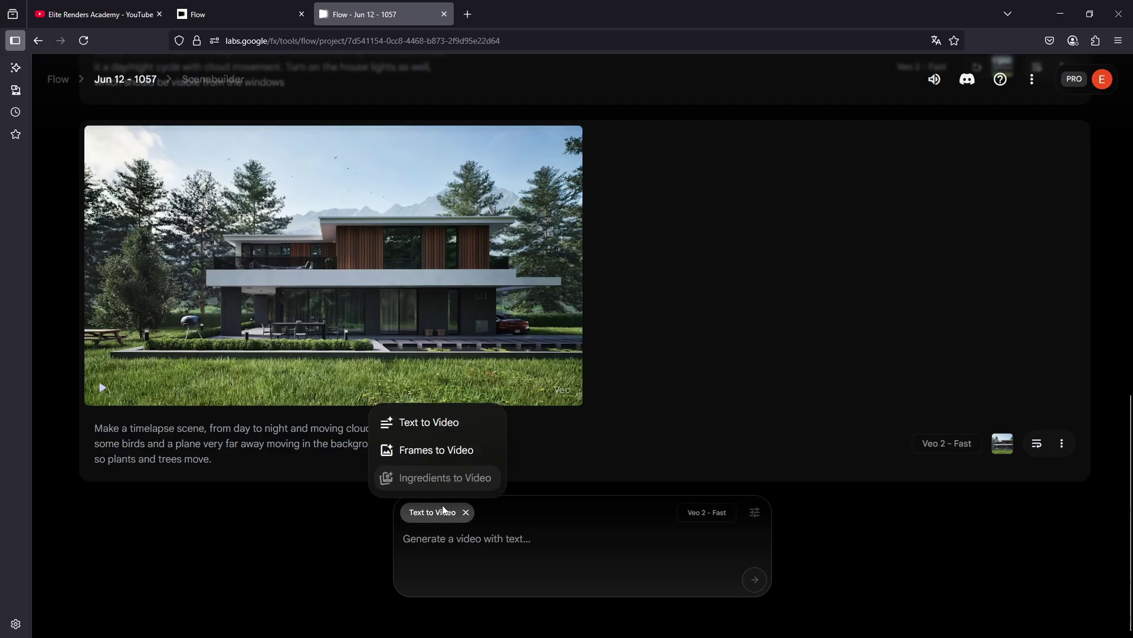
{"action": "left_click", "coordinate": [432, 454]}
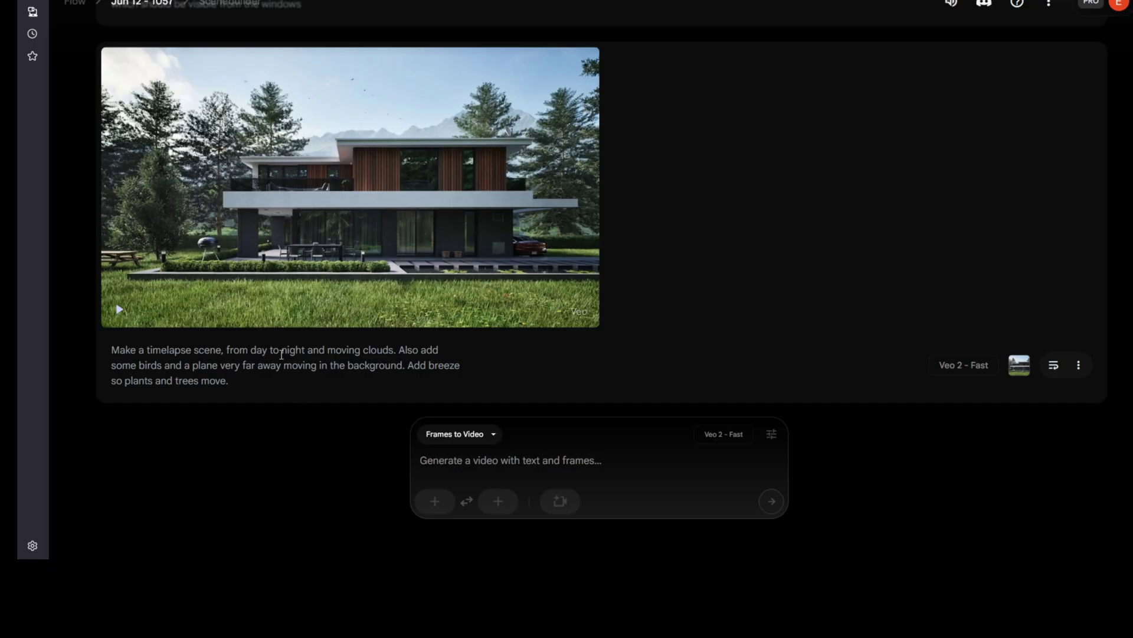
Reuse the earlier day-to-night timelapse prompt with the house render as first frame, and review the prompt.
{"action": "left_click", "coordinate": [1053, 367]}
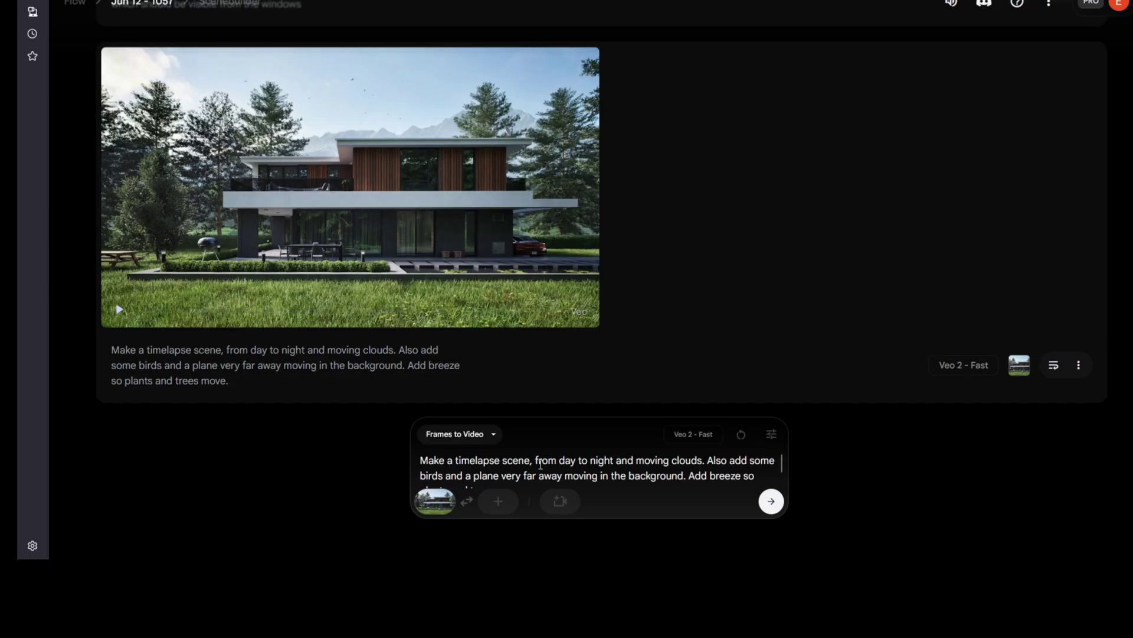
{"action": "left_click", "coordinate": [475, 436]}
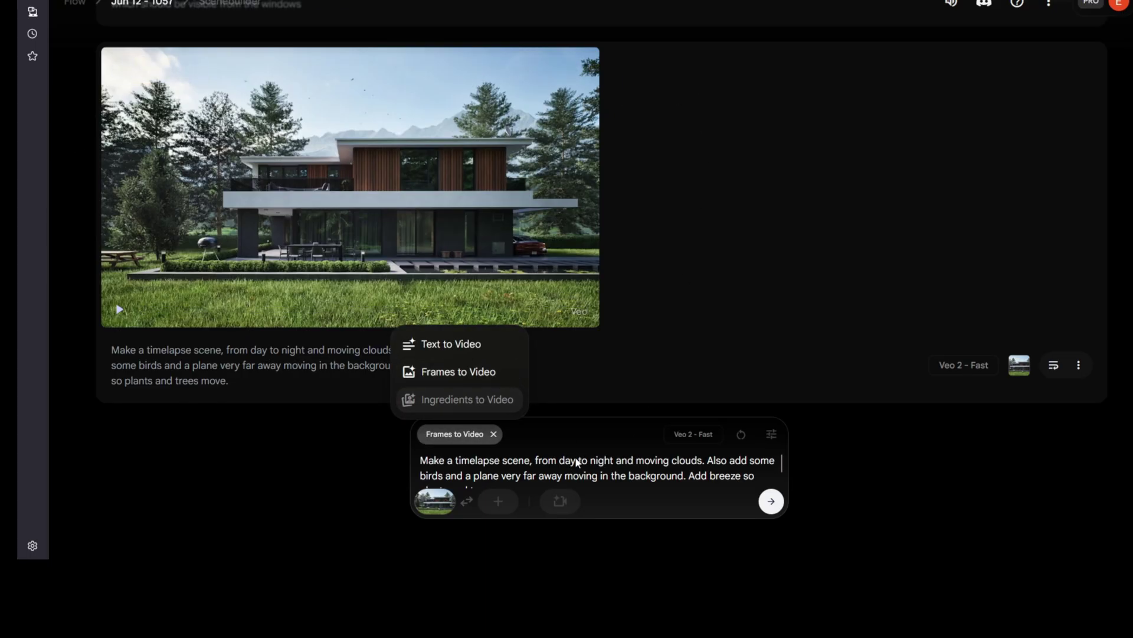
{"action": "scroll", "coordinate": [566, 466], "scroll_direction": "down", "scroll_amount": 1}
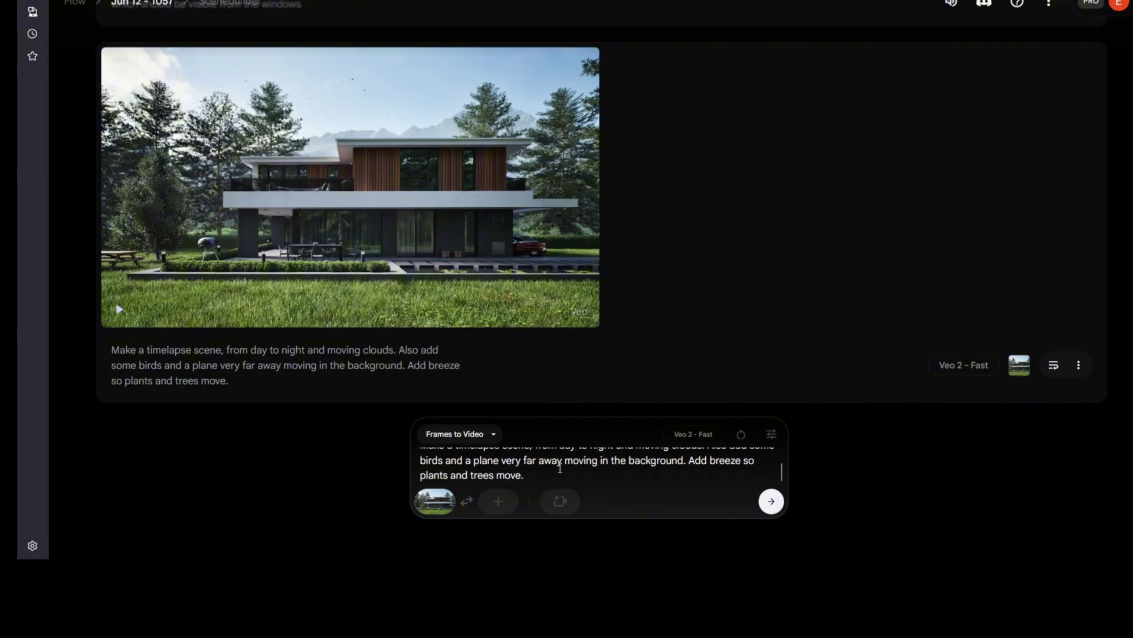
{"action": "scroll", "coordinate": [543, 472], "scroll_direction": "up", "scroll_amount": 1}
{"action": "scroll", "coordinate": [521, 475], "scroll_direction": "down", "scroll_amount": 1}
{"action": "scroll", "coordinate": [508, 472], "scroll_direction": "up", "scroll_amount": 1}
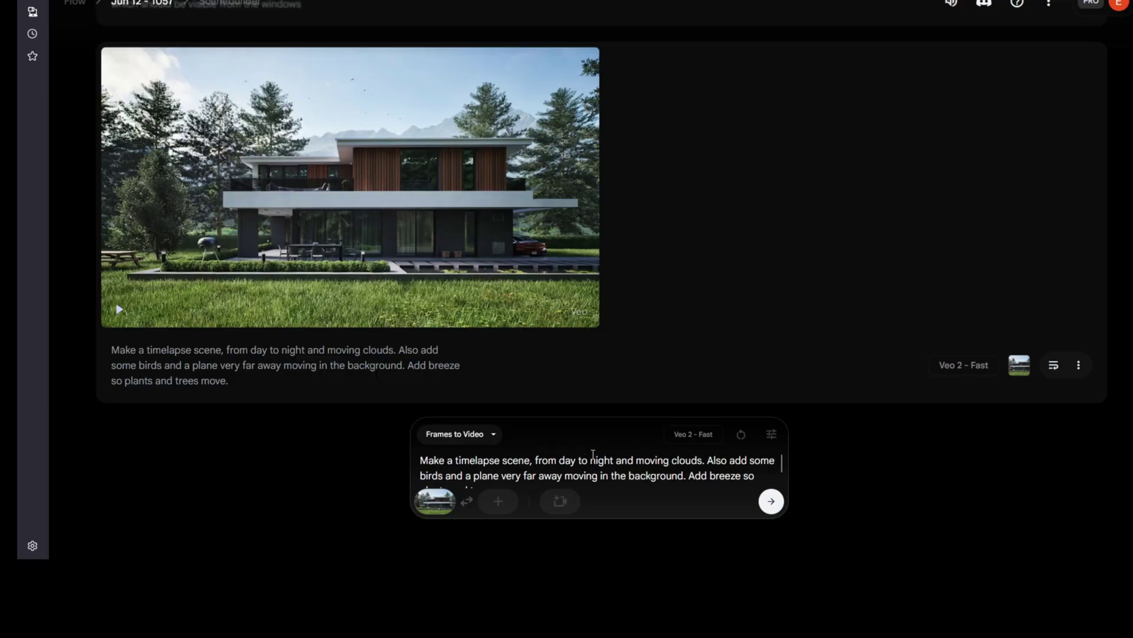
{"action": "scroll", "coordinate": [593, 454], "scroll_direction": "down", "scroll_amount": 1}
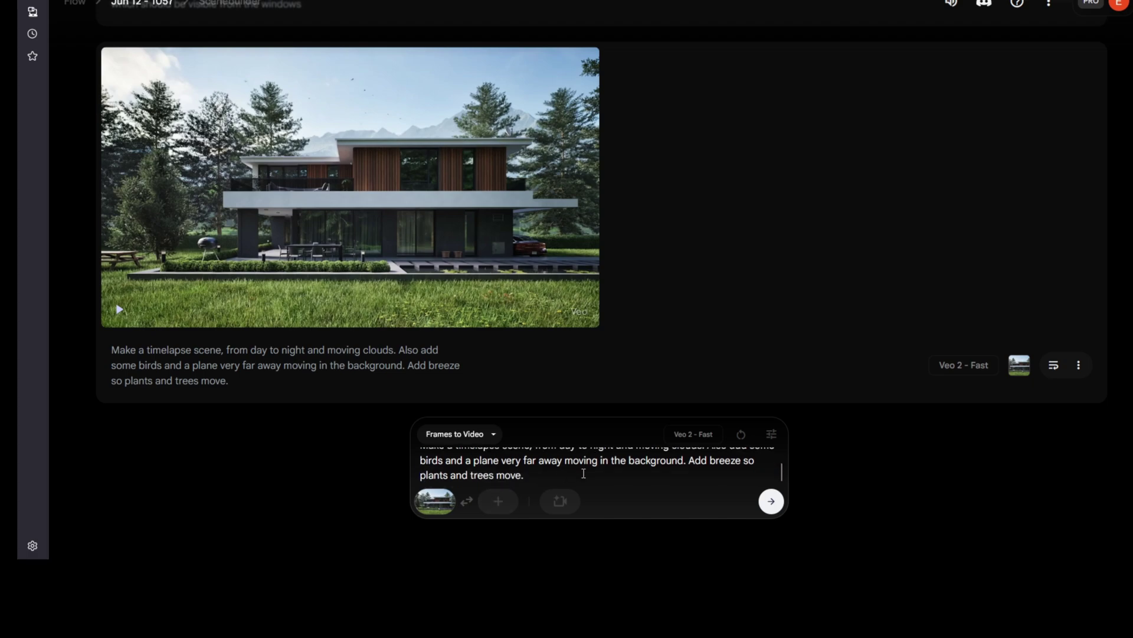
{"action": "left_click", "coordinate": [579, 474]}
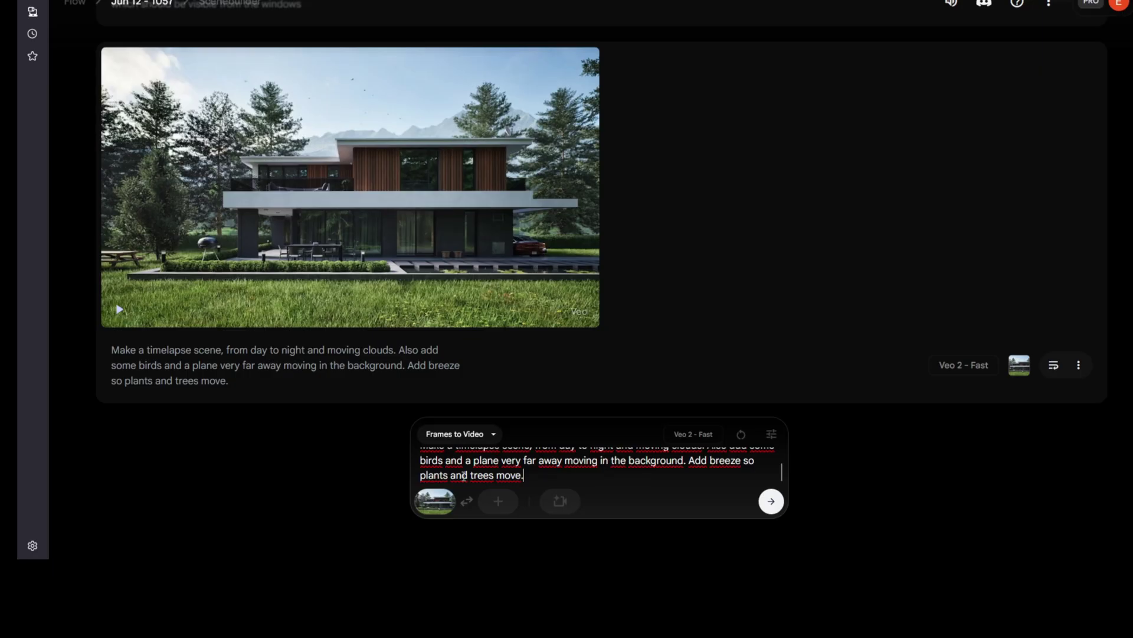
{"action": "mouse_move", "coordinate": [427, 514]}
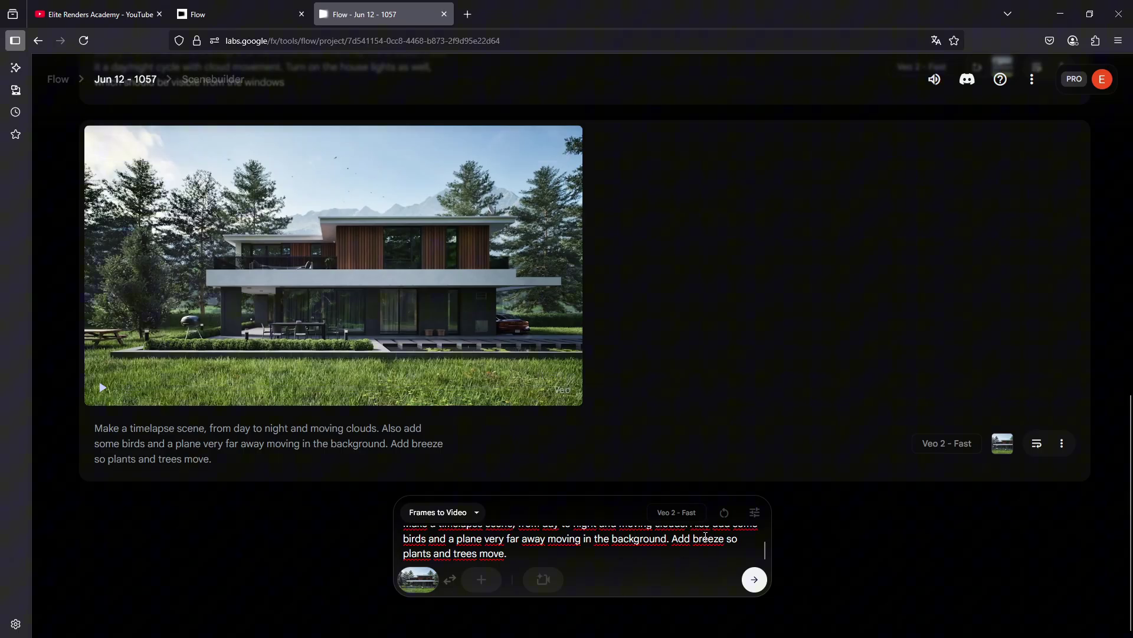
In the generation settings, try the Veo 2 - Quality and Veo 3 - Quality models.
{"action": "left_click", "coordinate": [755, 511]}
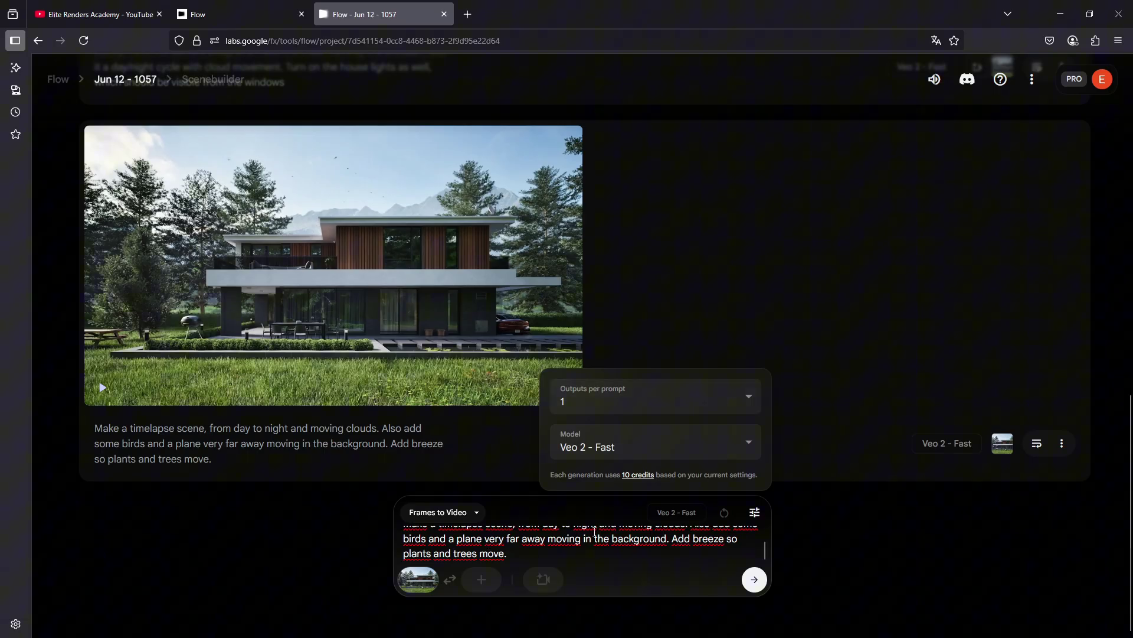
{"action": "left_click", "coordinate": [591, 452]}
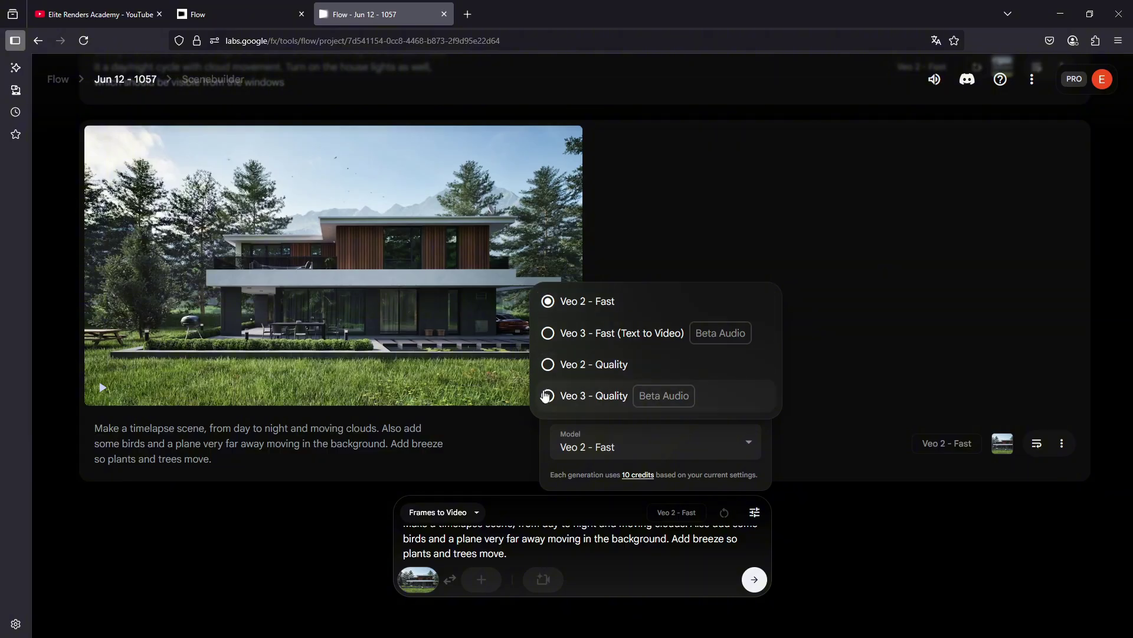
{"action": "left_click", "coordinate": [606, 369]}
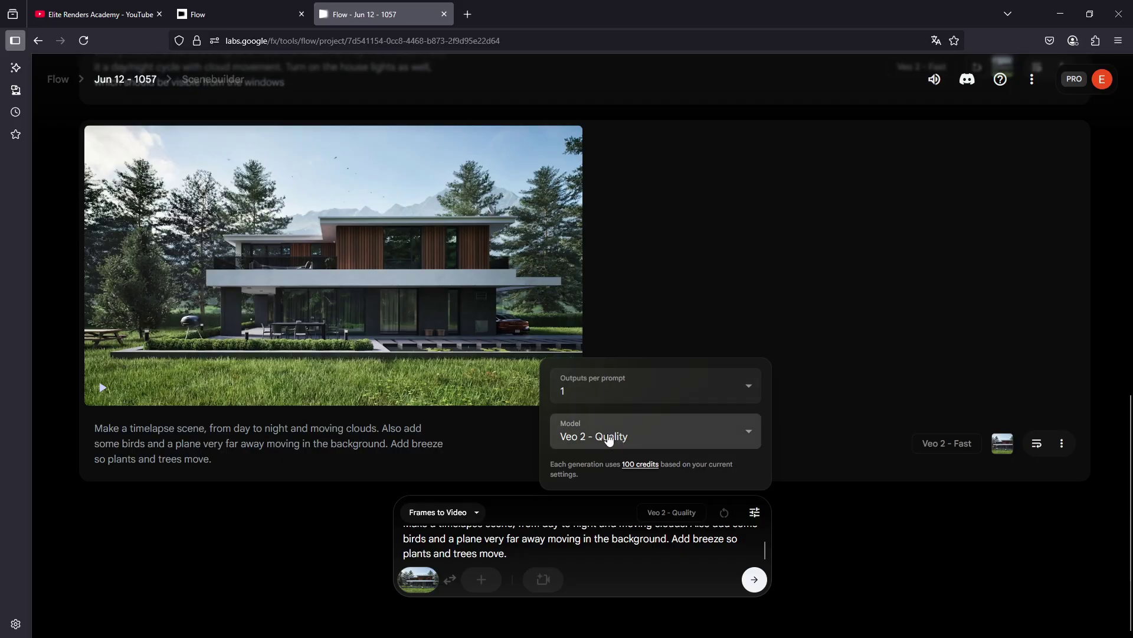
{"action": "left_click", "coordinate": [651, 450]}
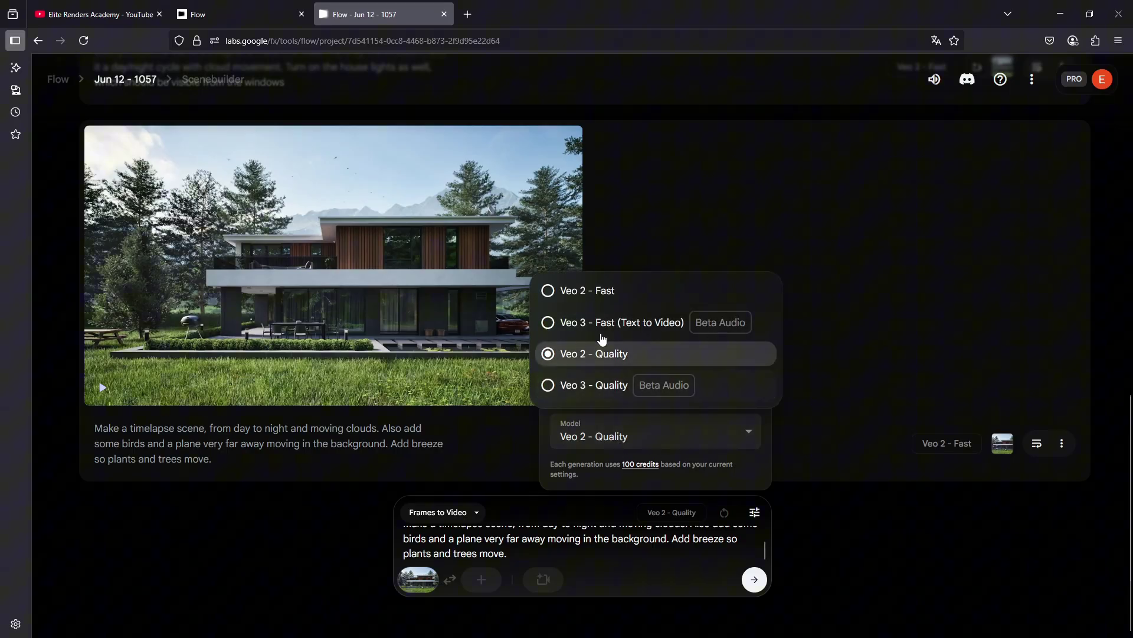
{"action": "left_click", "coordinate": [612, 390]}
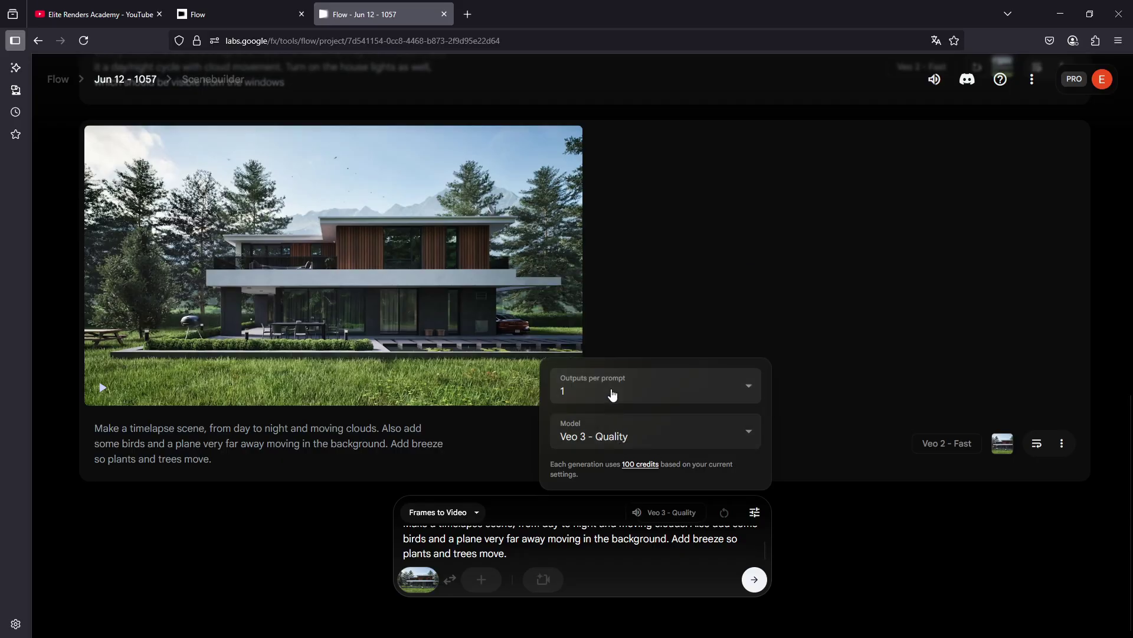
Compare Veo 2 - Fast, settle on Veo 3 - Quality, and open its 100-credits-per-generation explanation.
{"action": "left_click", "coordinate": [593, 439]}
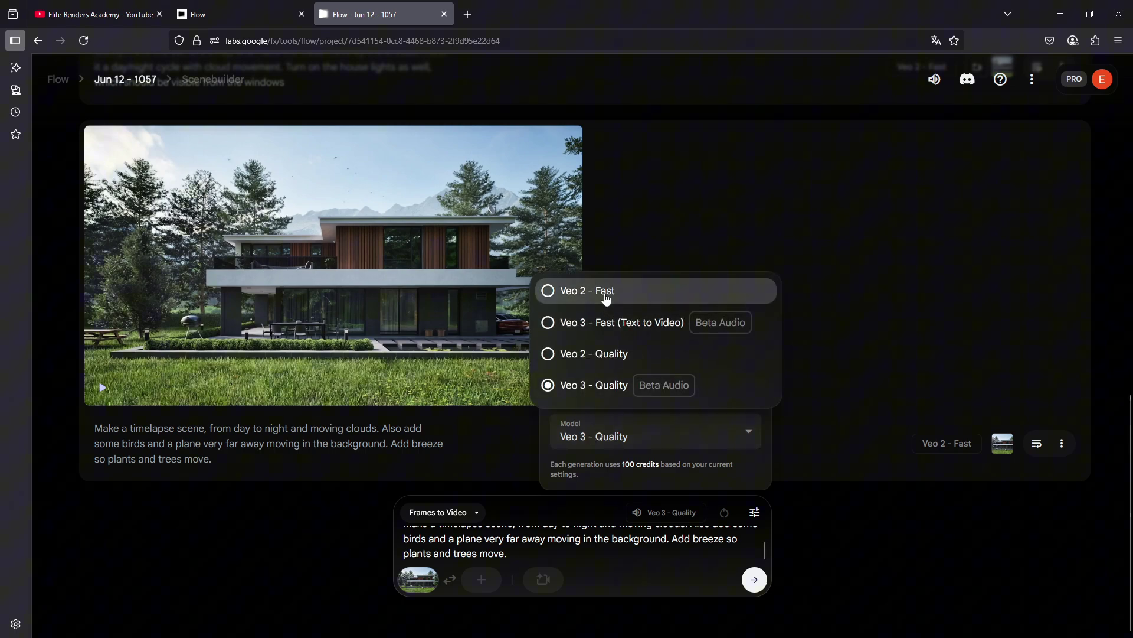
{"action": "left_click", "coordinate": [608, 297]}
{"action": "left_click", "coordinate": [610, 437]}
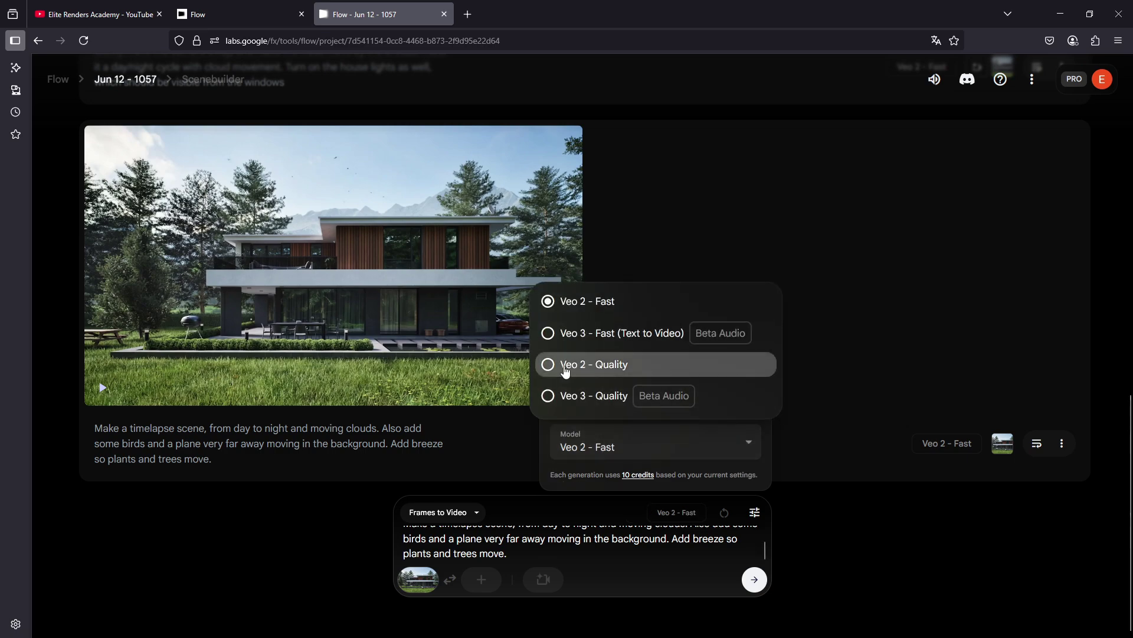
{"action": "left_click", "coordinate": [567, 363]}
{"action": "left_click", "coordinate": [596, 436]}
{"action": "left_click", "coordinate": [577, 385]}
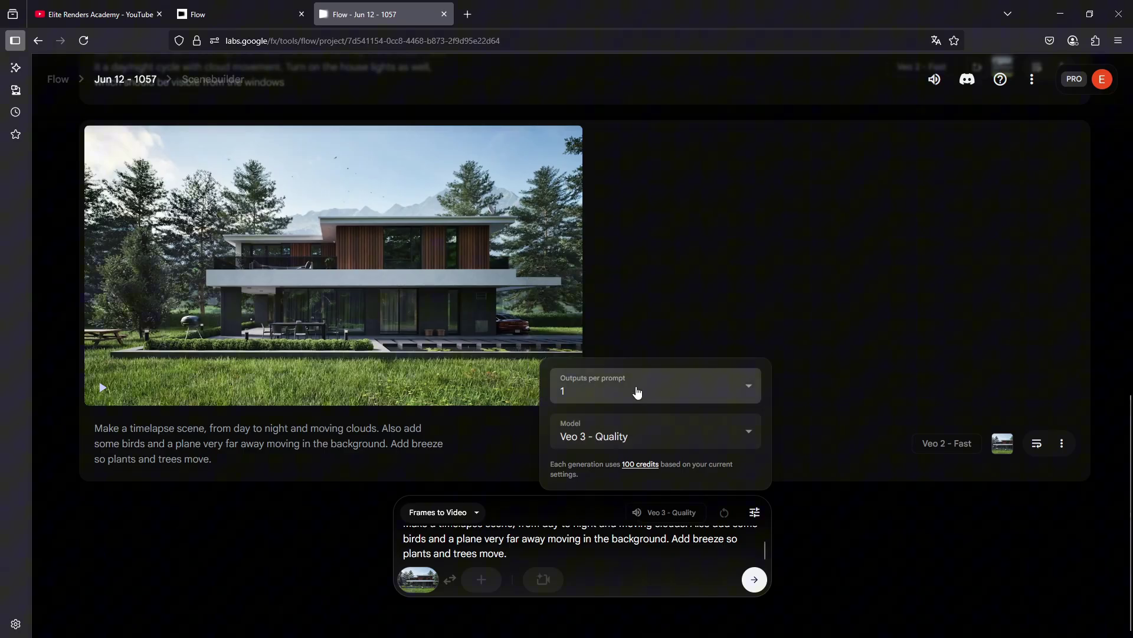
{"action": "left_click_drag", "start_coordinate": [550, 468], "coordinate": [588, 481]}
{"action": "left_click", "coordinate": [591, 466]}
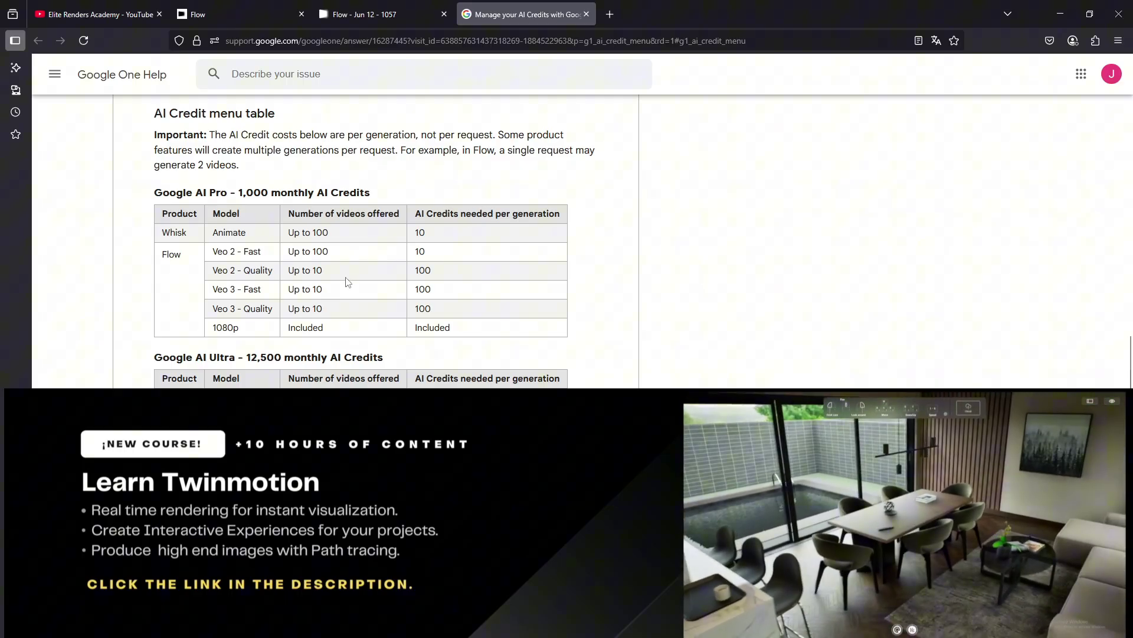
Highlight Veo 2 - Fast, 1,000 monthly credits, and Veo 3 - Fast's 10 videos and 100-credit cost in the table.
{"action": "left_click_drag", "start_coordinate": [263, 251], "coordinate": [330, 254]}
{"action": "left_click_drag", "start_coordinate": [238, 192], "coordinate": [282, 193]}
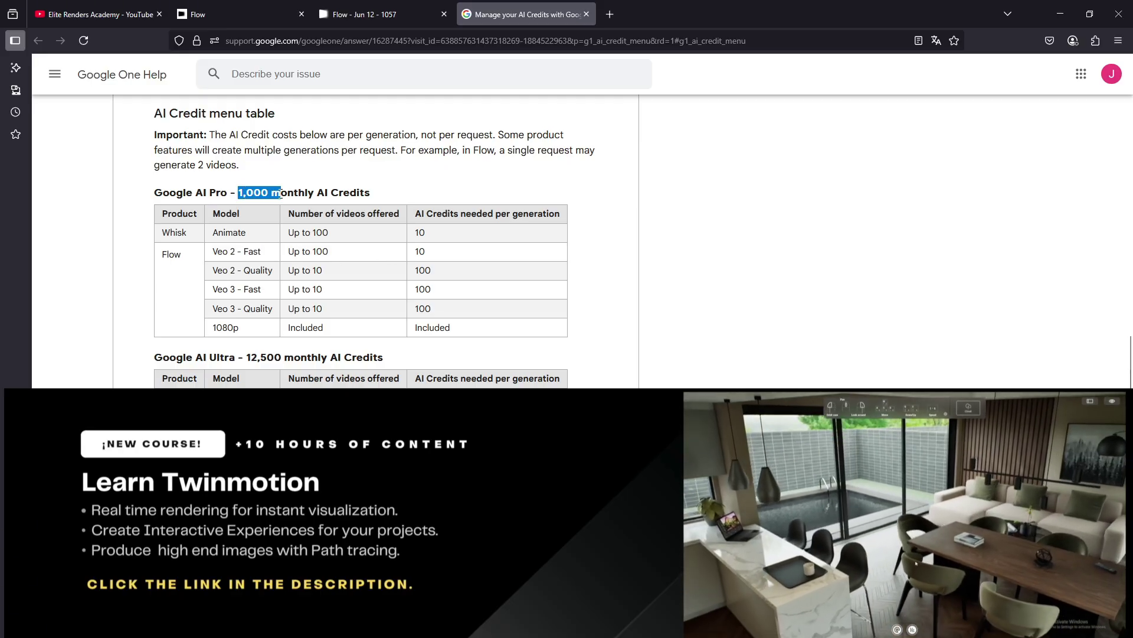
{"action": "left_click", "coordinate": [439, 258]}
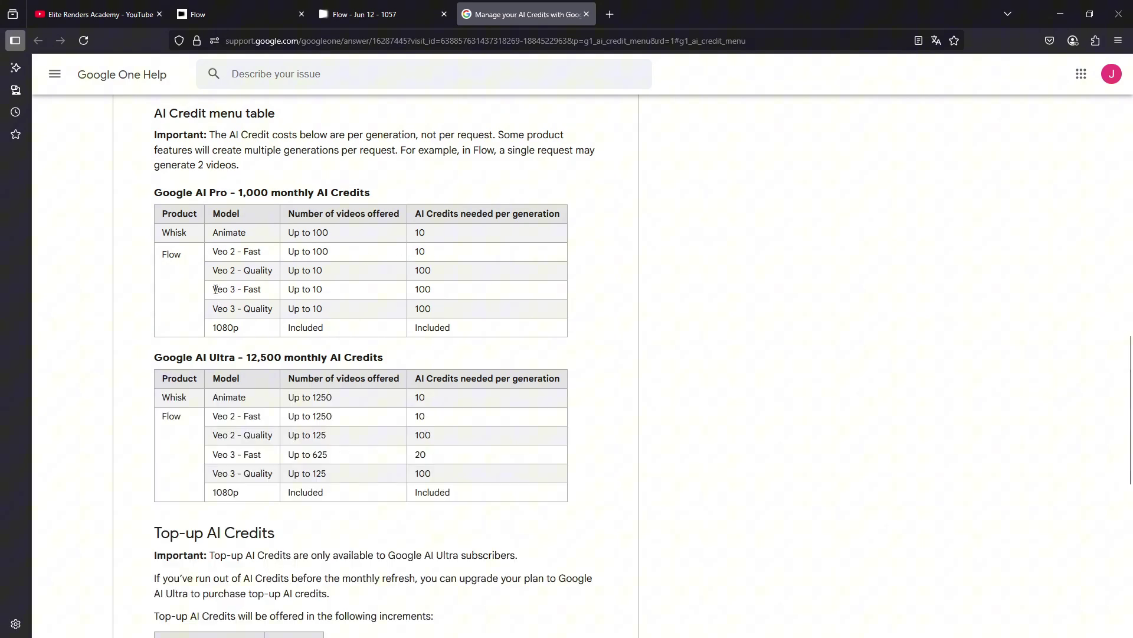
{"action": "left_click_drag", "start_coordinate": [215, 288], "coordinate": [257, 289]}
{"action": "left_click_drag", "start_coordinate": [323, 289], "coordinate": [304, 288]}
{"action": "left_click_drag", "start_coordinate": [437, 292], "coordinate": [417, 291]}
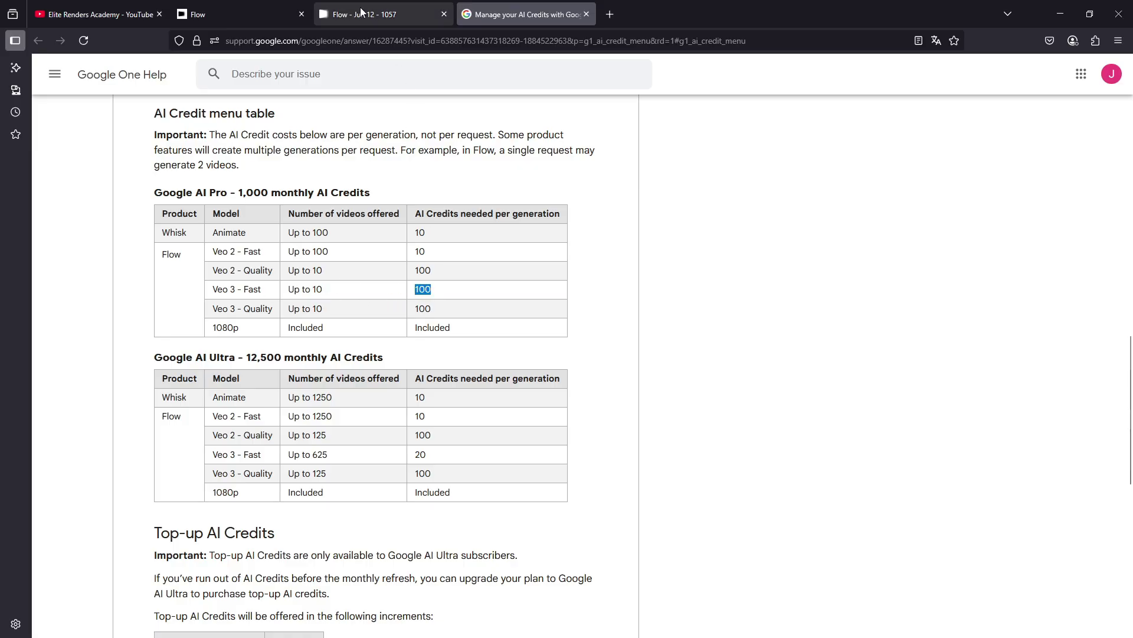
Back in the Jun 12 - 1057 project, set the model to Veo 2 - Fast with one output.
{"action": "left_click", "coordinate": [279, 7]}
{"action": "left_click", "coordinate": [405, 11]}
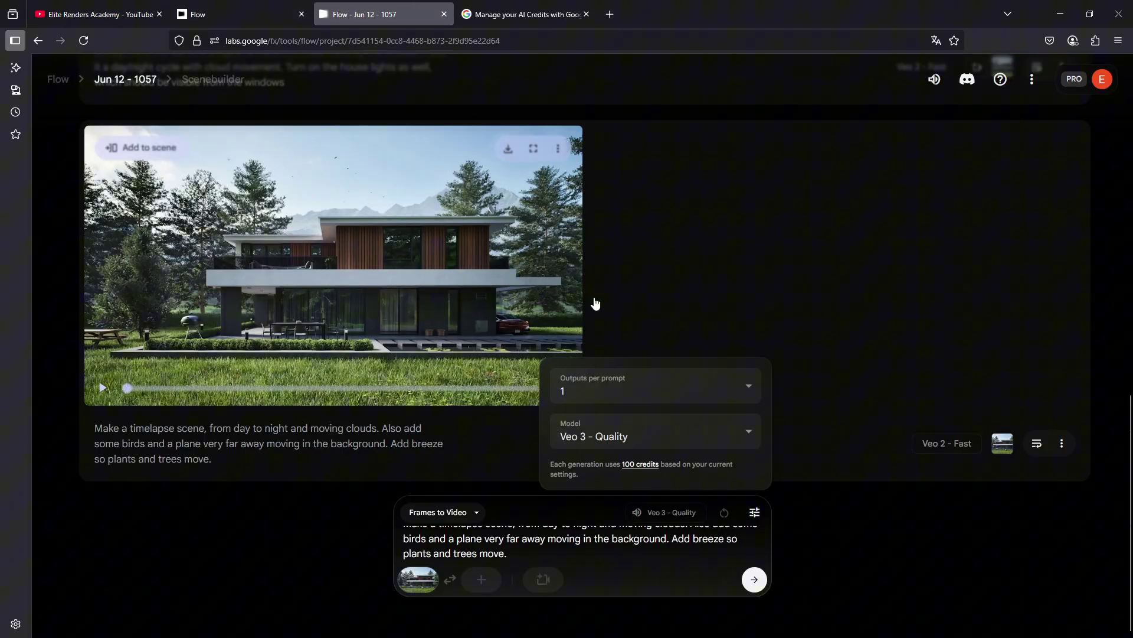
{"action": "left_click", "coordinate": [703, 435]}
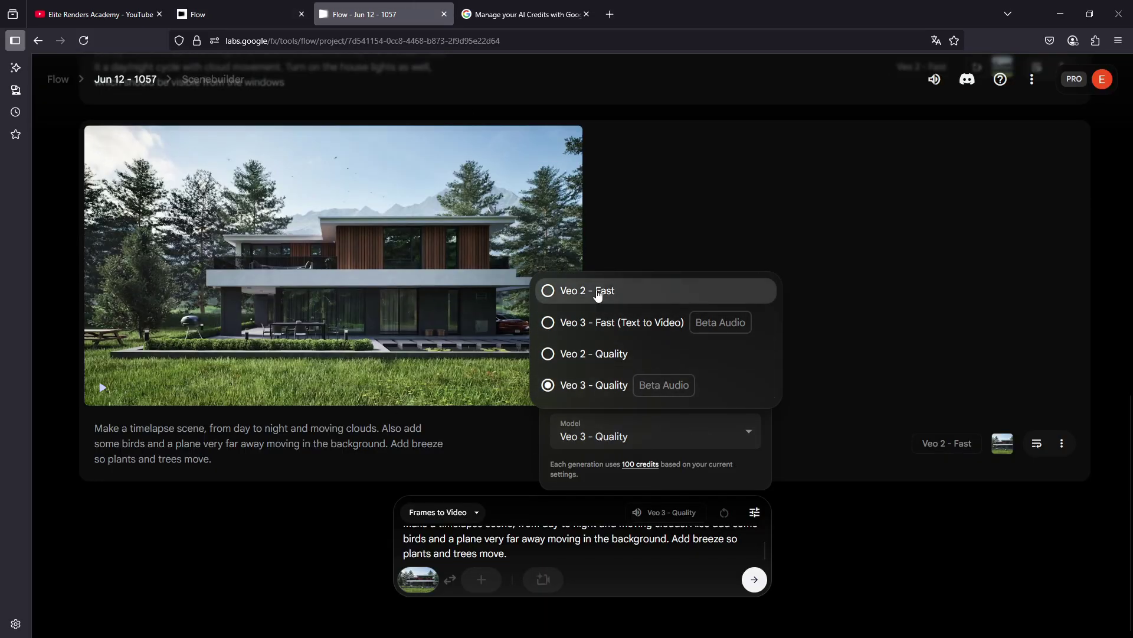
{"action": "left_click", "coordinate": [639, 303]}
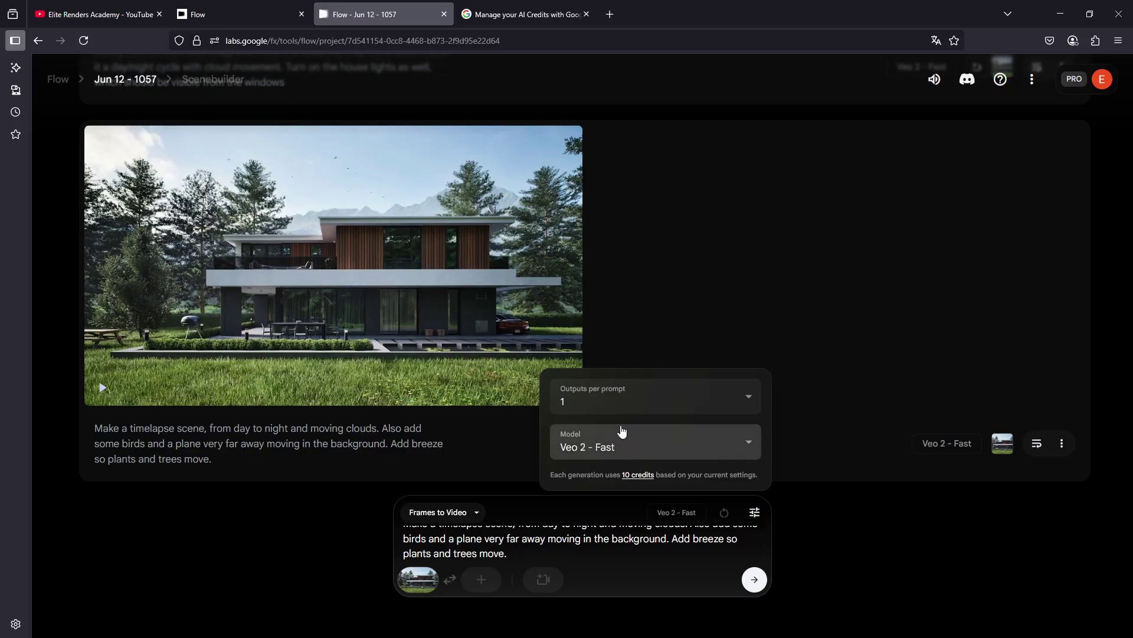
{"action": "left_click", "coordinate": [604, 398]}
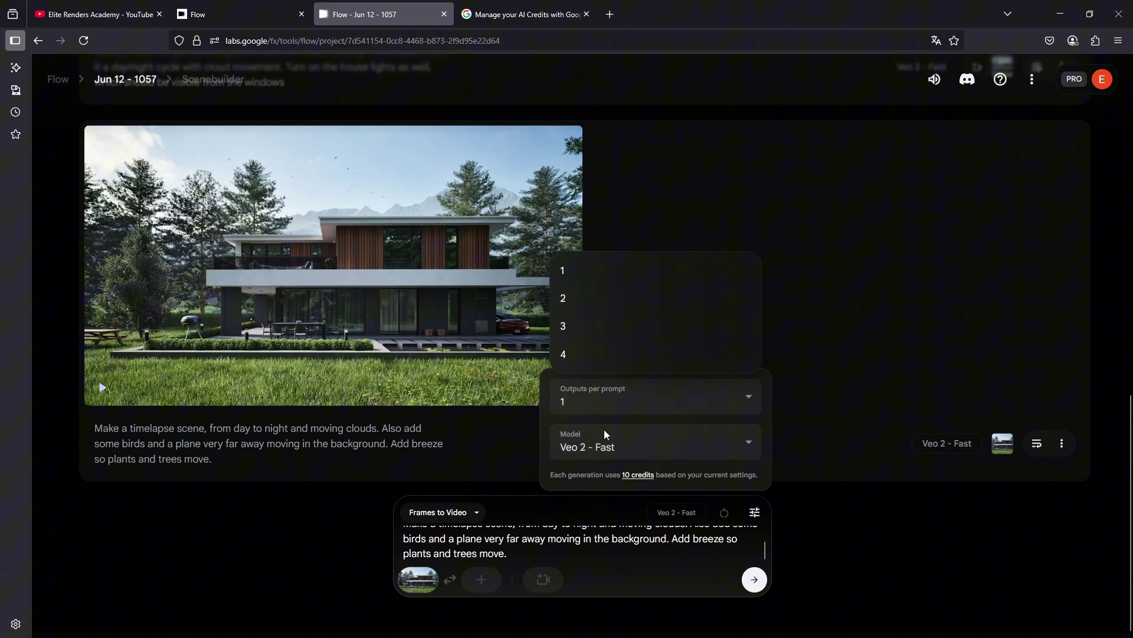
{"action": "left_click", "coordinate": [477, 482]}
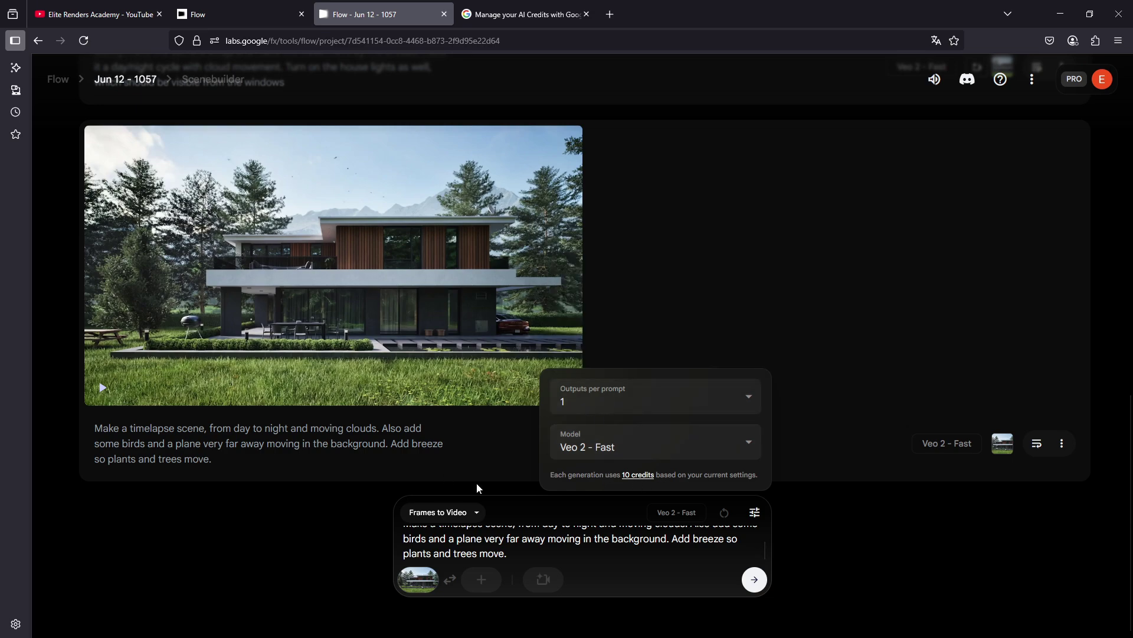
Try 2 and 4 outputs per prompt, settle on 1, and submit the birds-and-plane prompt.
{"action": "scroll", "coordinate": [494, 424], "scroll_direction": "up", "scroll_amount": 2}
{"action": "scroll", "coordinate": [493, 424], "scroll_direction": "up", "scroll_amount": 5}
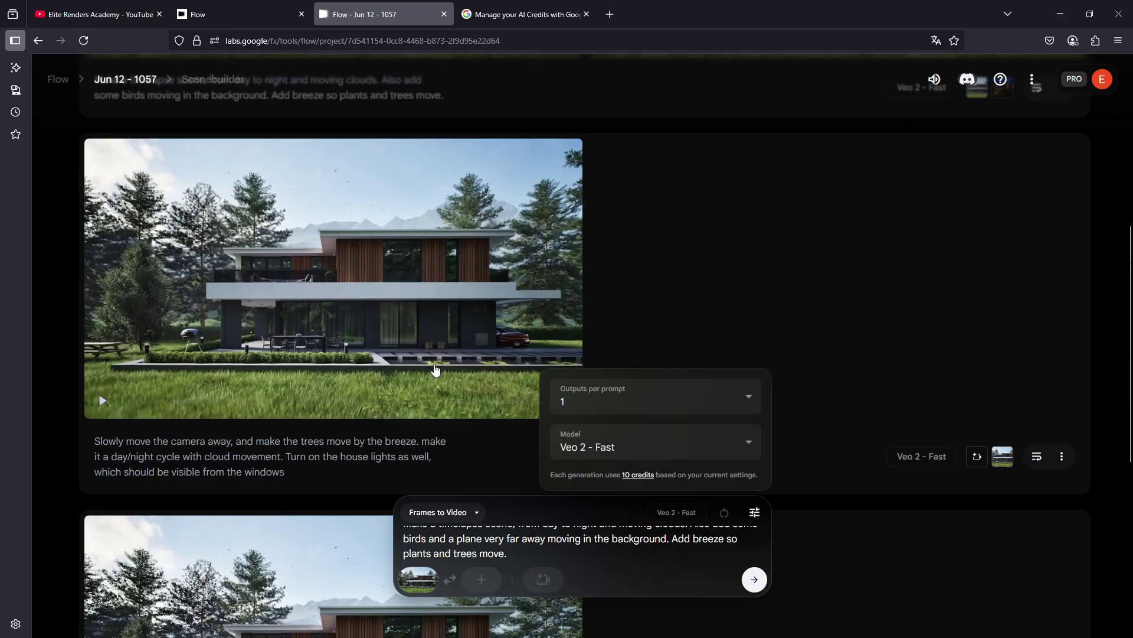
{"action": "scroll", "coordinate": [431, 368], "scroll_direction": "up", "scroll_amount": 7}
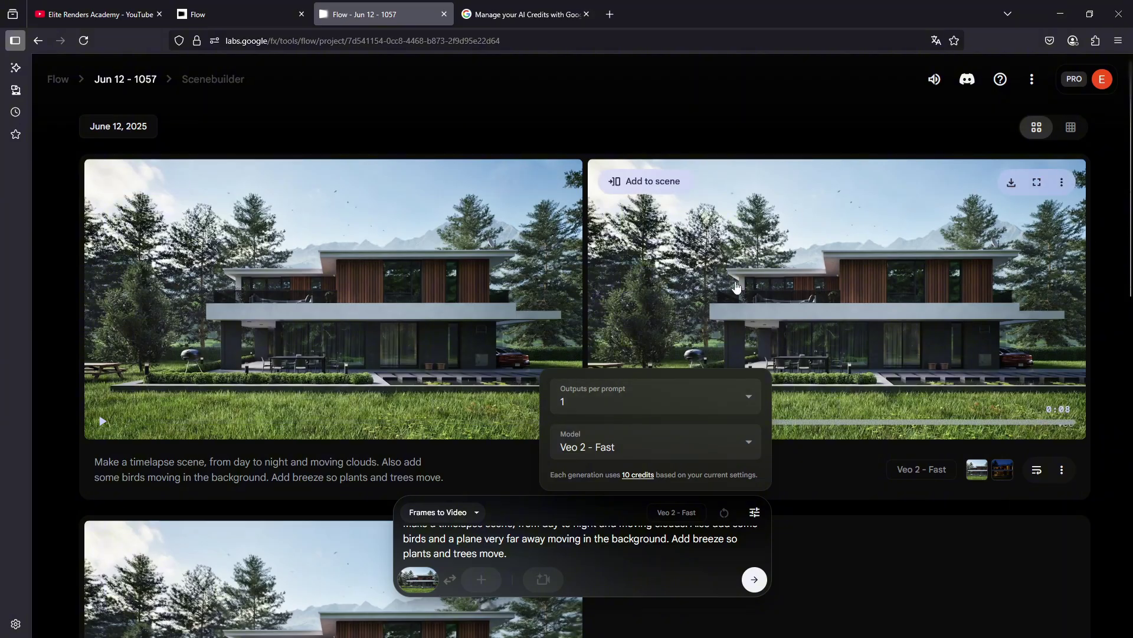
{"action": "left_click", "coordinate": [608, 397]}
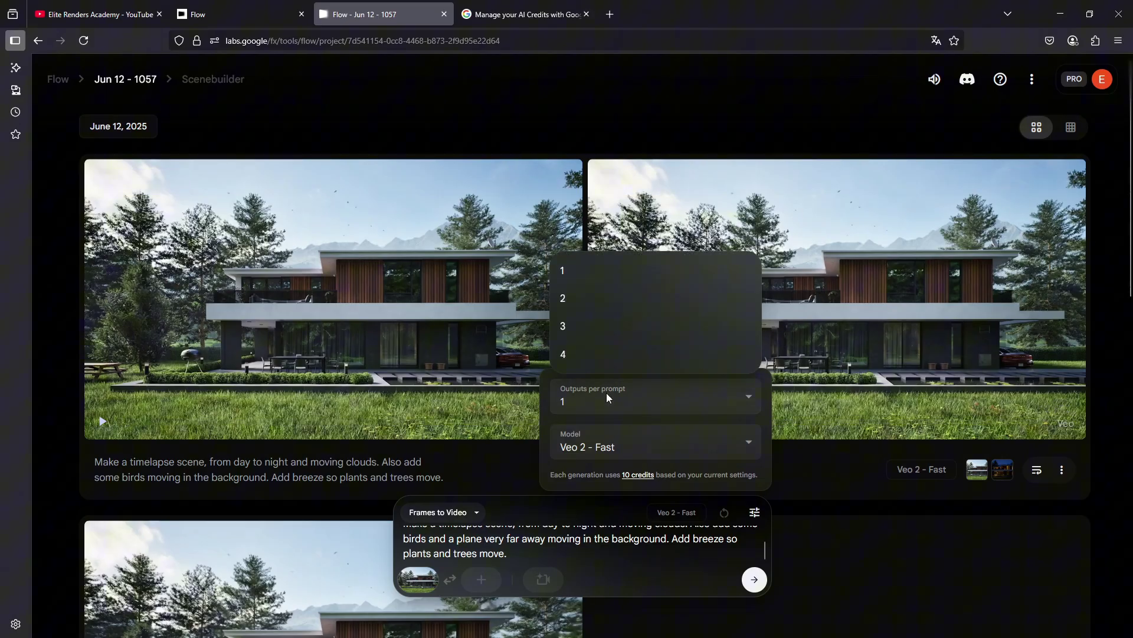
{"action": "left_click", "coordinate": [577, 300]}
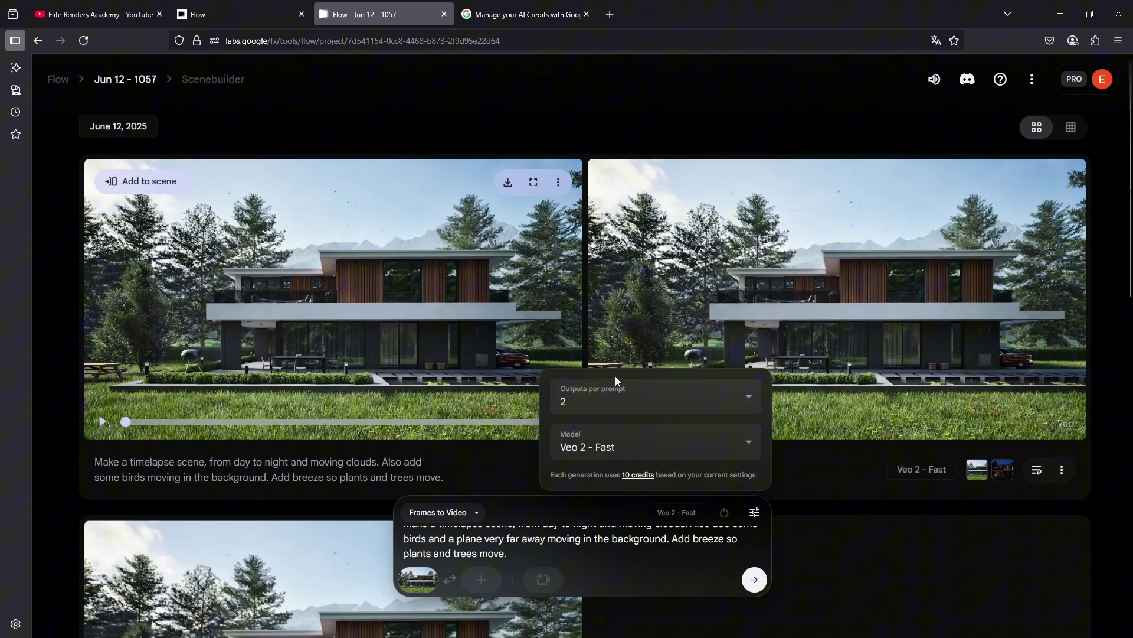
{"action": "left_click", "coordinate": [633, 403]}
{"action": "left_click", "coordinate": [608, 354]}
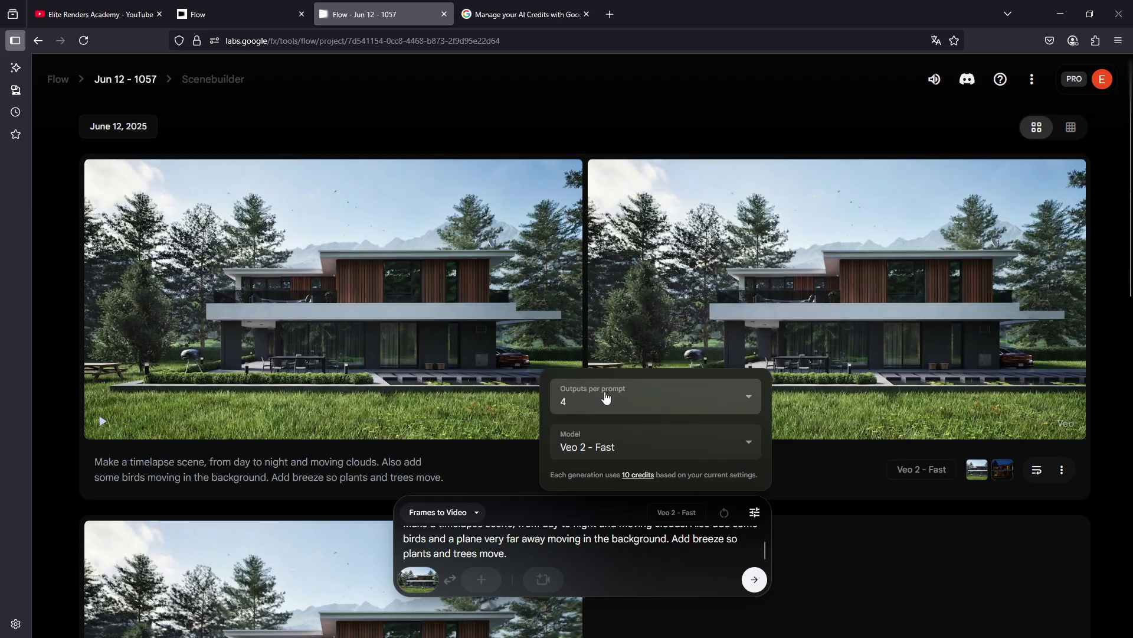
{"action": "left_click", "coordinate": [606, 399]}
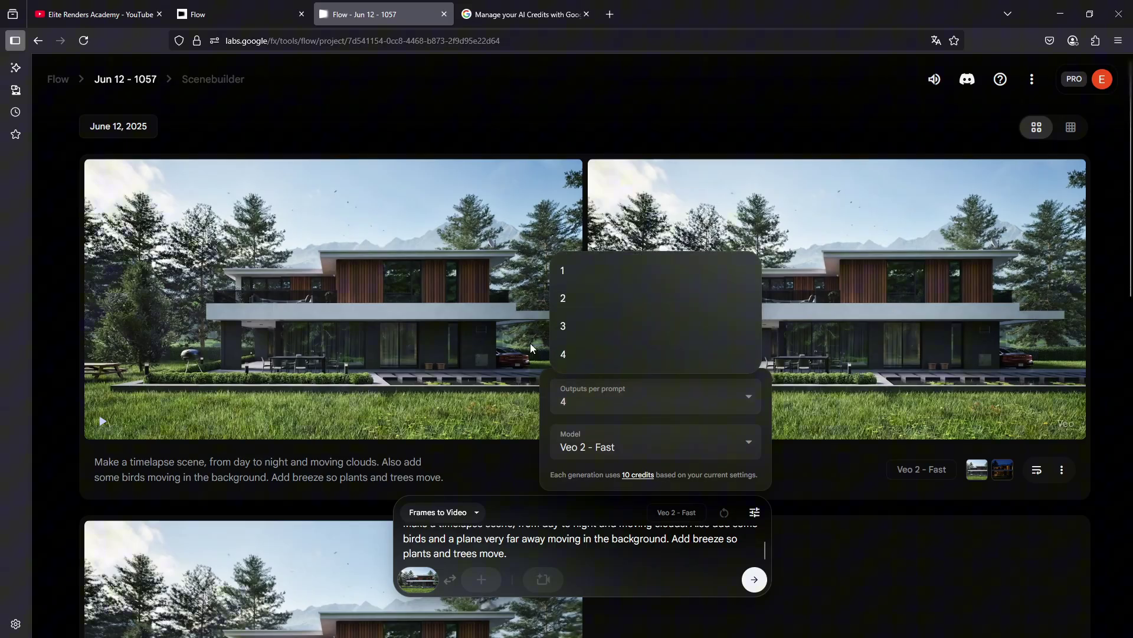
{"action": "left_click", "coordinate": [606, 283]}
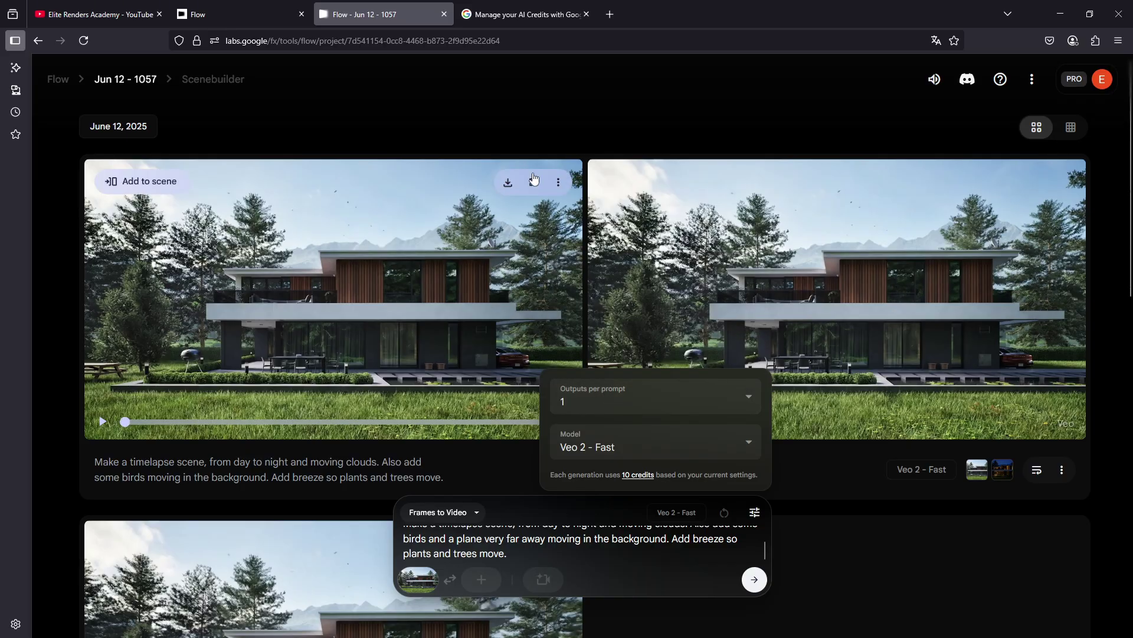
{"action": "key", "text": "Return"}
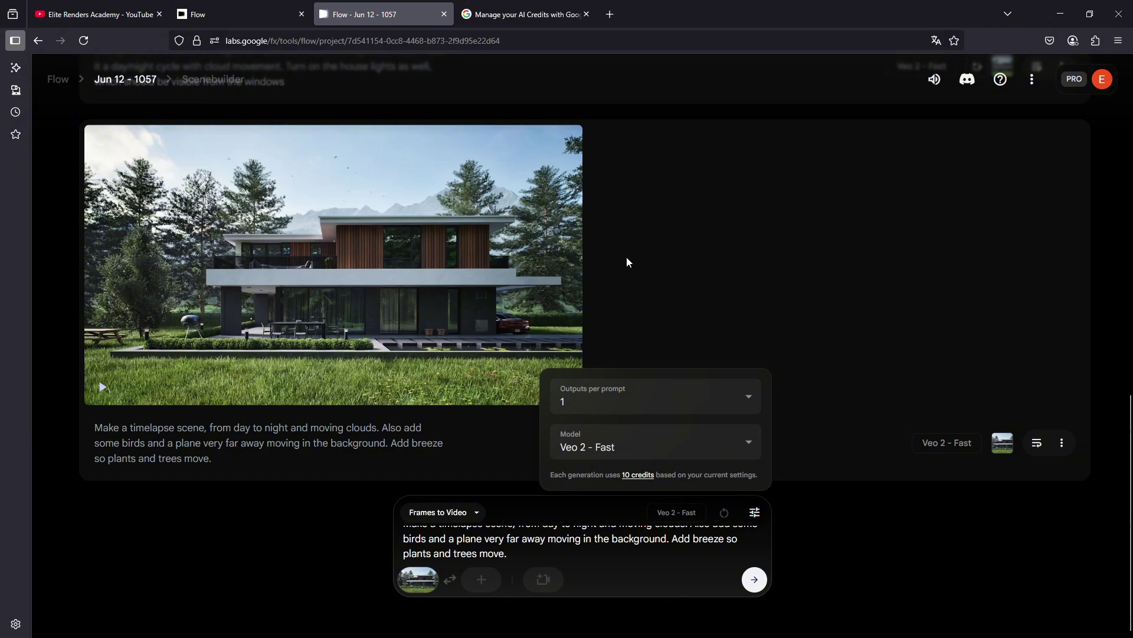
Select and deselect the prompt text, then open and close the generation settings.
{"action": "triple_click", "coordinate": [493, 553]}
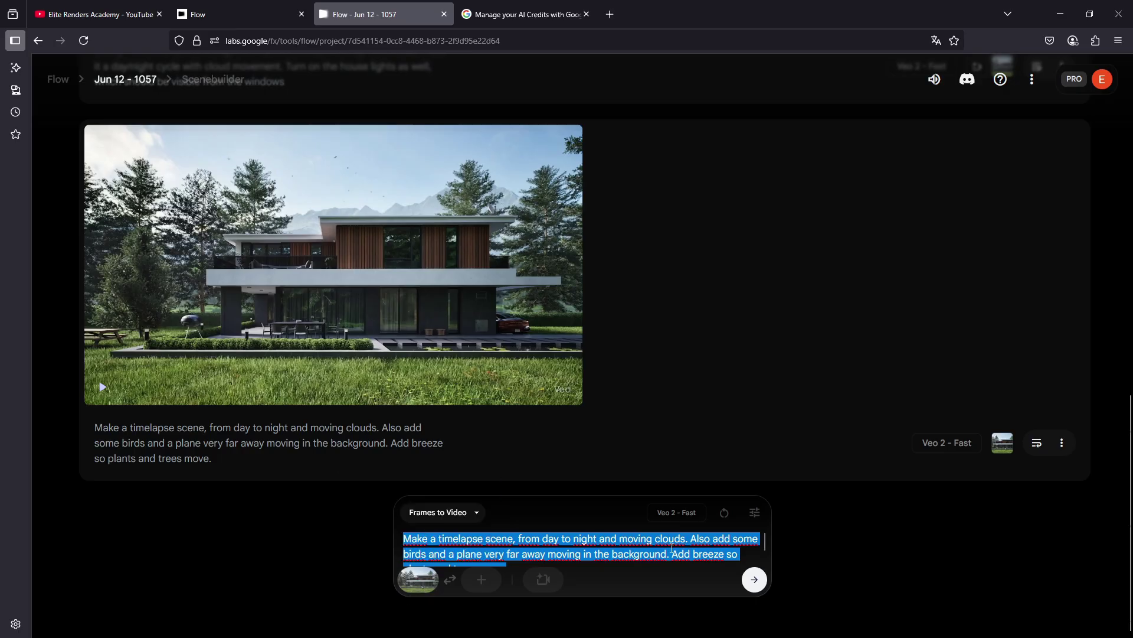
{"action": "left_click", "coordinate": [685, 518]}
{"action": "left_click", "coordinate": [754, 511]}
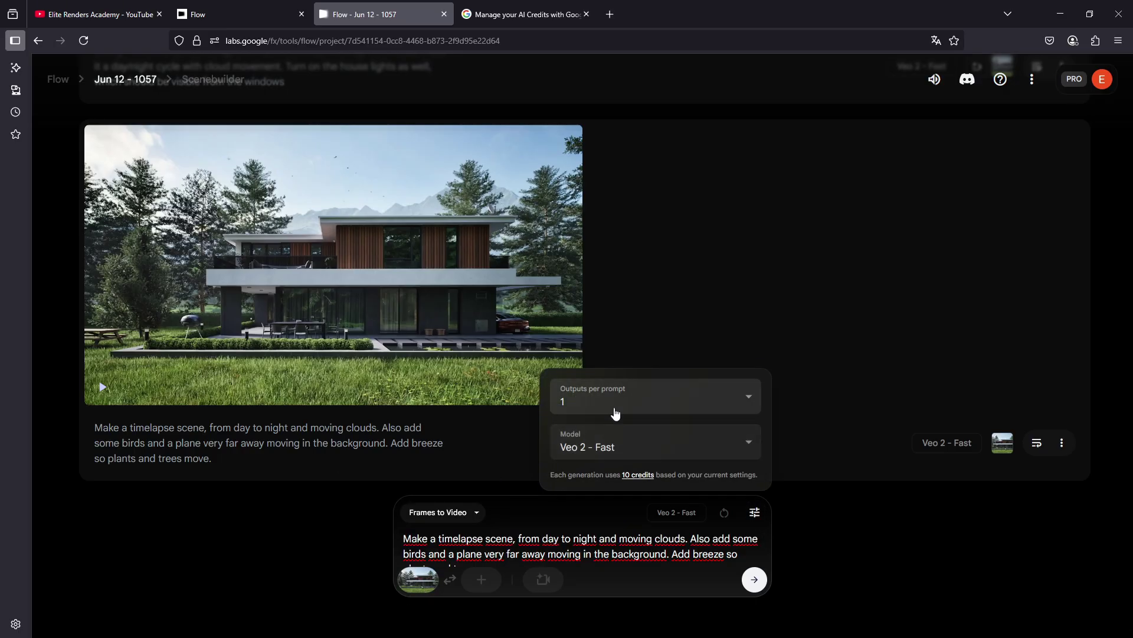
{"action": "left_click", "coordinate": [779, 581]}
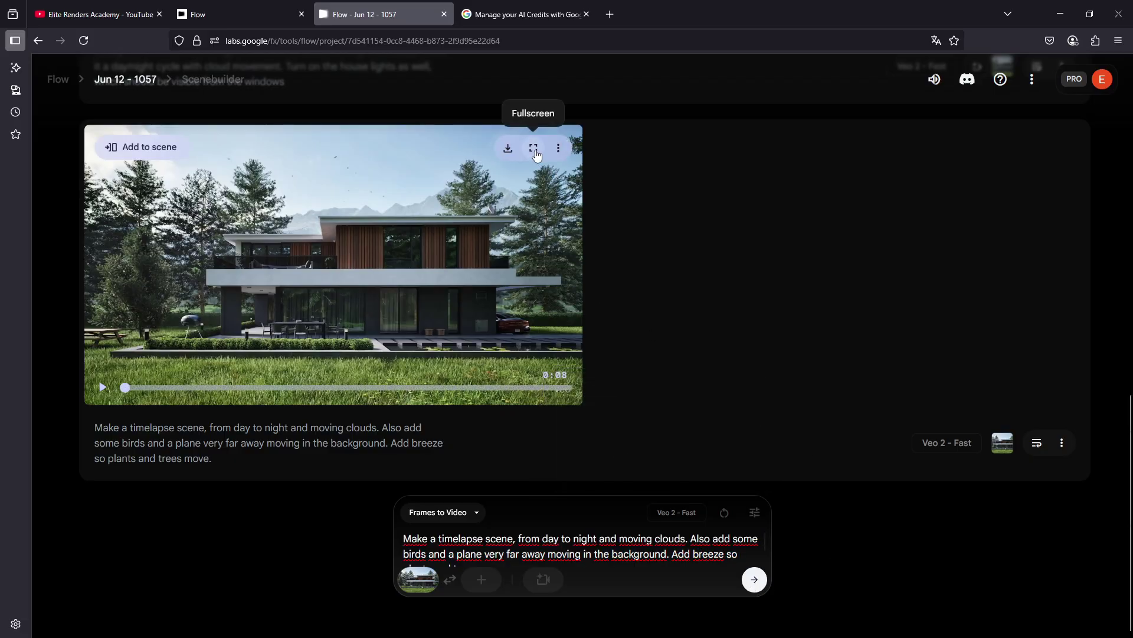
Play the new 8-second Veo 2 - Fast house timelapse clip full screen.
{"action": "left_click", "coordinate": [536, 155]}
{"action": "left_click", "coordinate": [16, 624]}
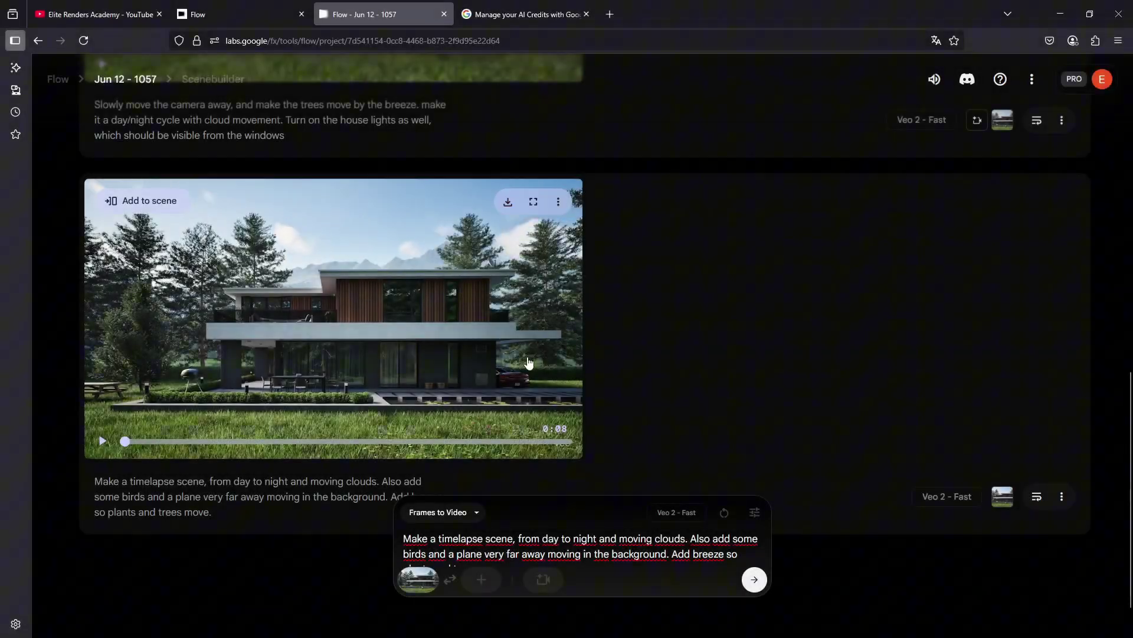
{"action": "scroll", "coordinate": [718, 367], "scroll_direction": "up", "scroll_amount": 6}
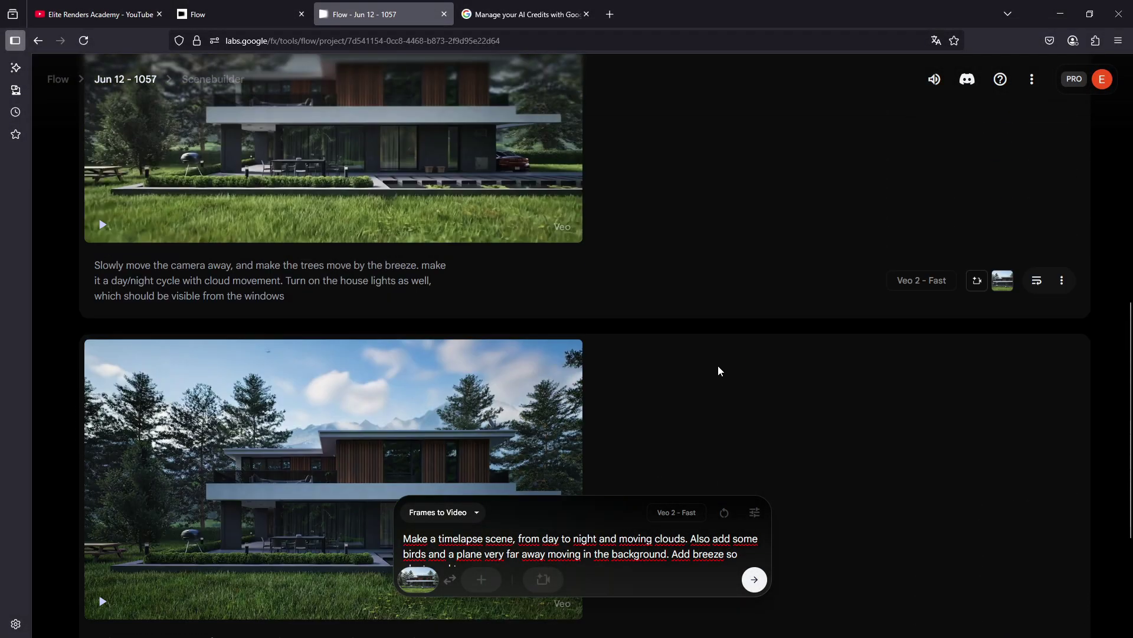
Clear the prompt bar and reload the earlier camera-away, day/night, house-lights prompt and frame.
{"action": "scroll", "coordinate": [954, 356], "scroll_direction": "down", "scroll_amount": 1}
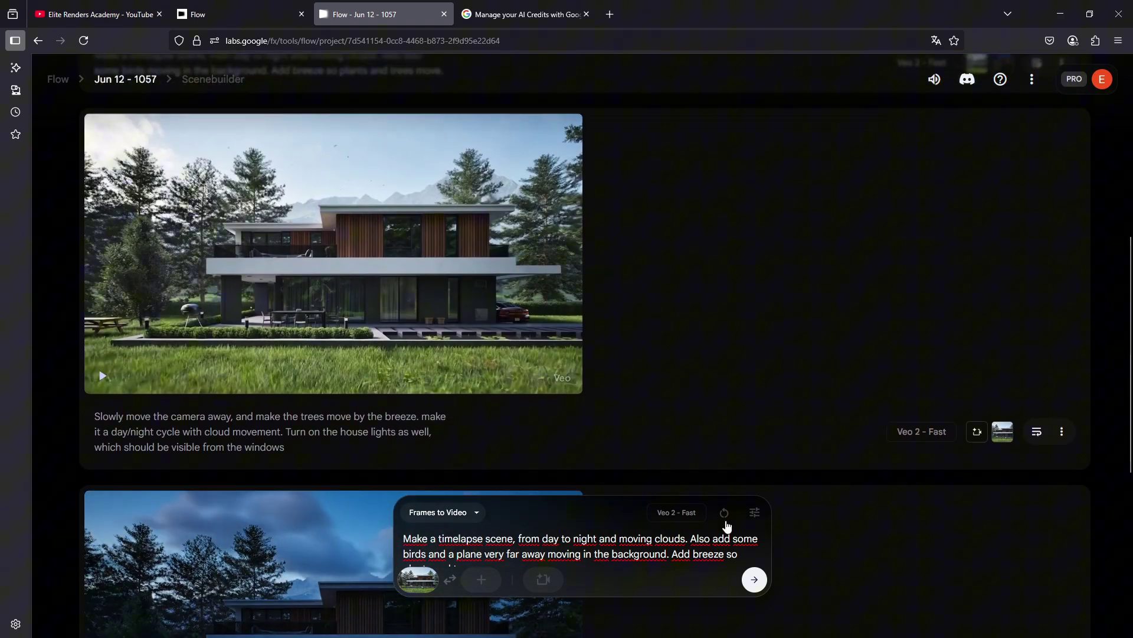
{"action": "left_click", "coordinate": [725, 513]}
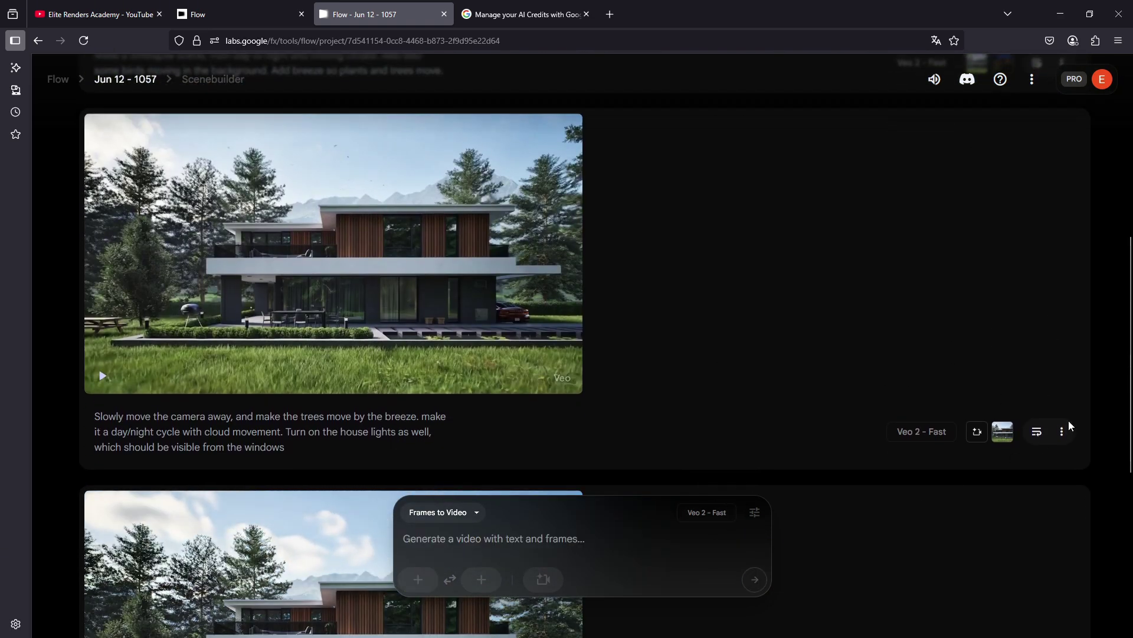
{"action": "left_click", "coordinate": [1036, 433]}
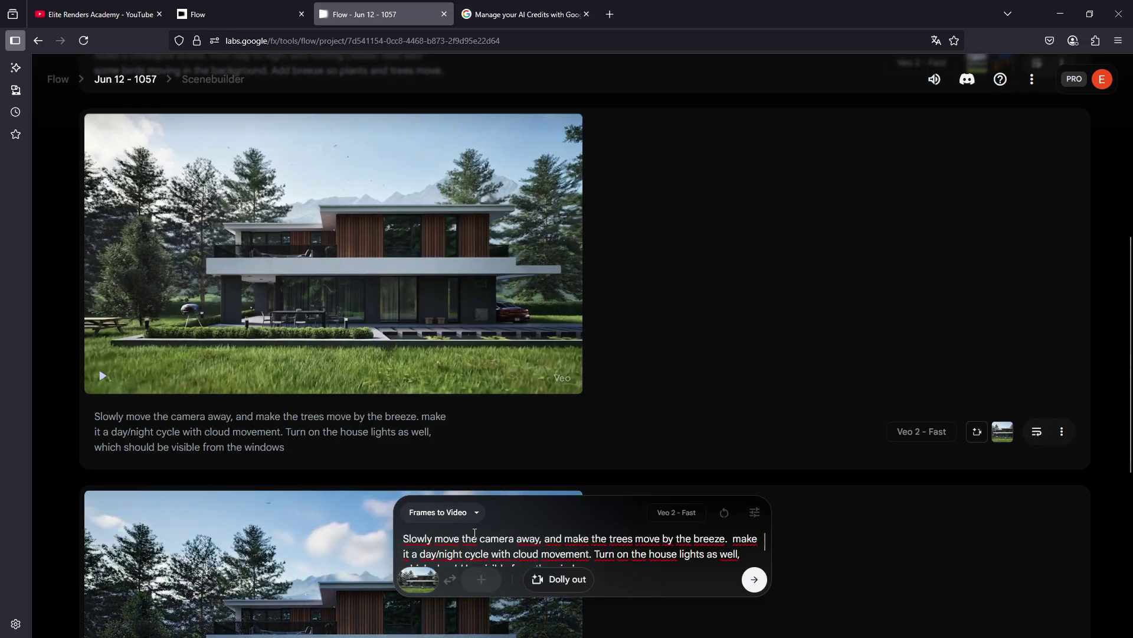
{"action": "left_click_drag", "start_coordinate": [403, 538], "coordinate": [430, 538]}
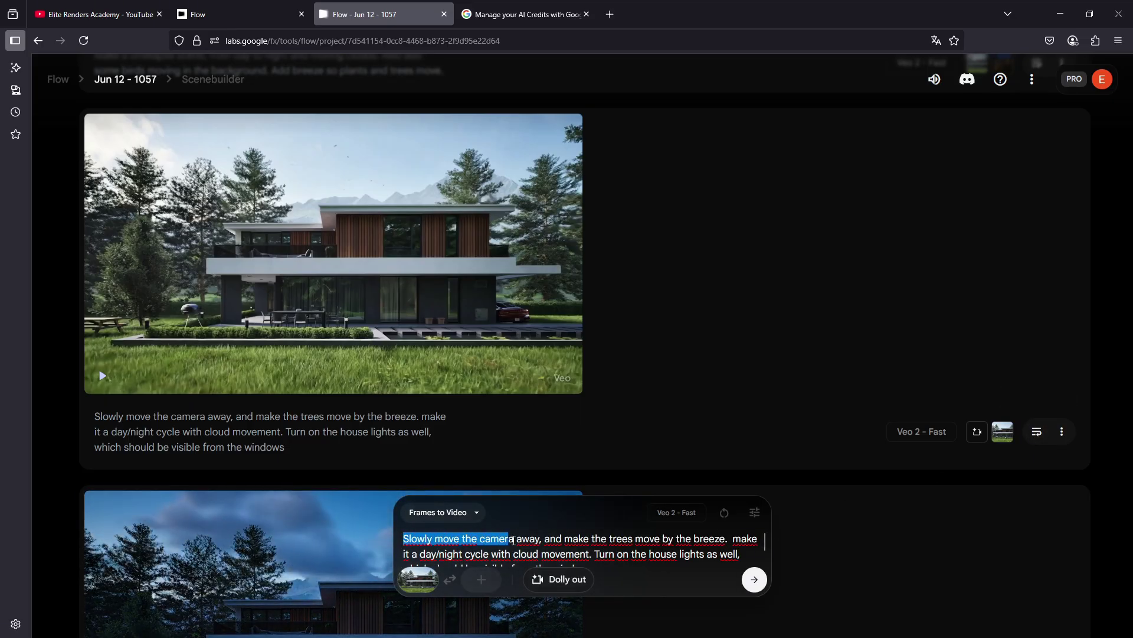
{"action": "left_click_drag", "start_coordinate": [517, 540], "coordinate": [536, 540]}
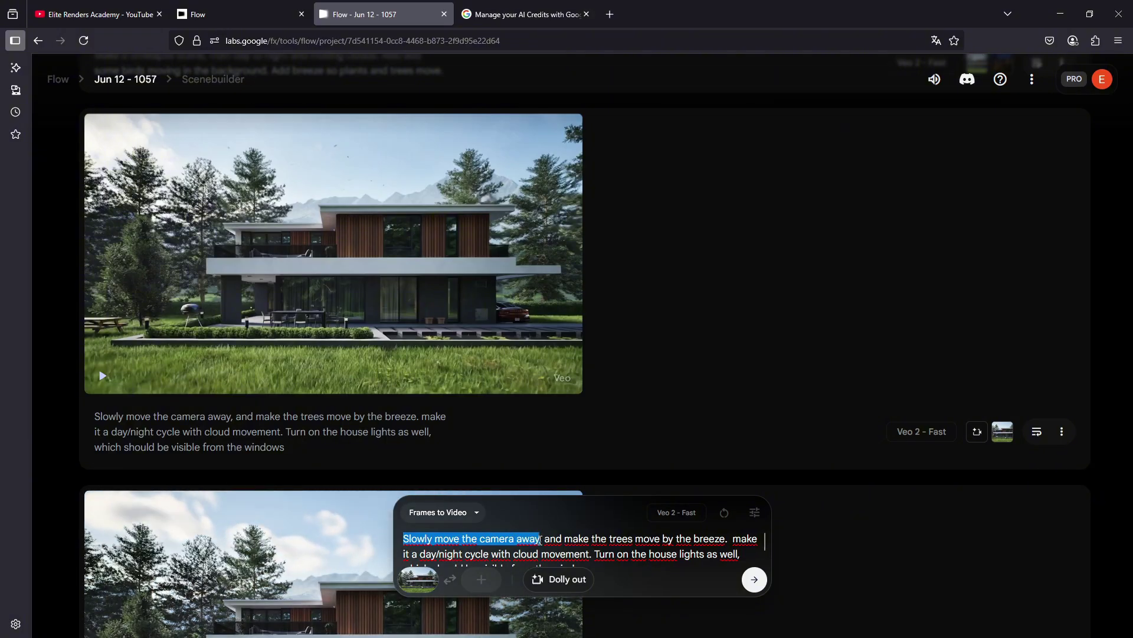
Remove the Dolly out camera motion from the reloaded prompt.
{"action": "scroll", "coordinate": [601, 543], "scroll_direction": "down", "scroll_amount": 1}
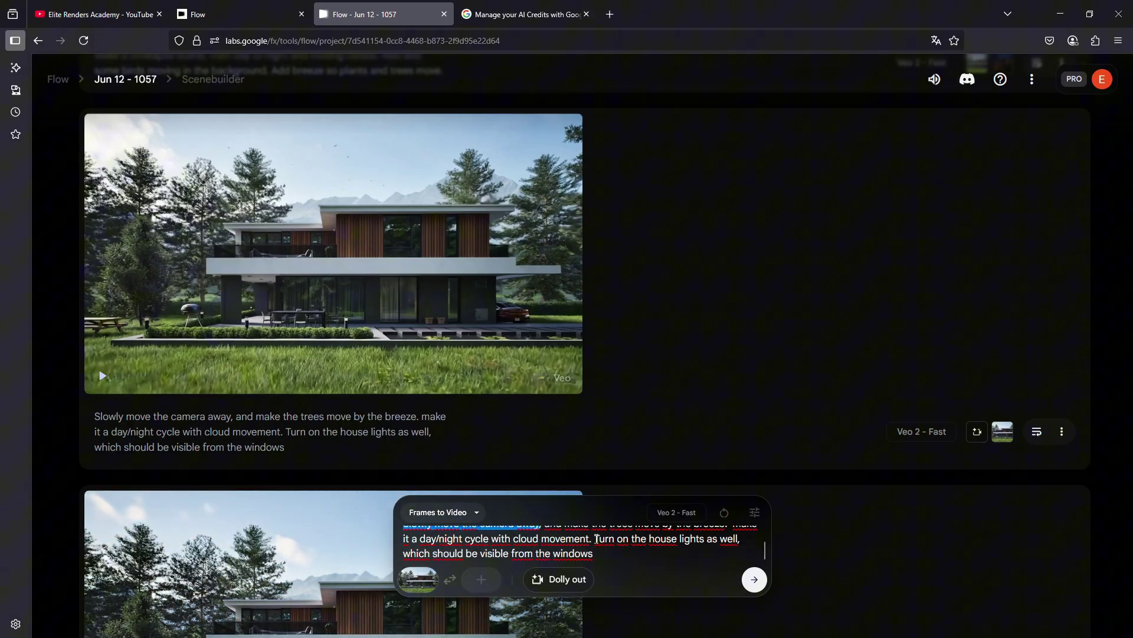
{"action": "scroll", "coordinate": [544, 551], "scroll_direction": "up", "scroll_amount": 1}
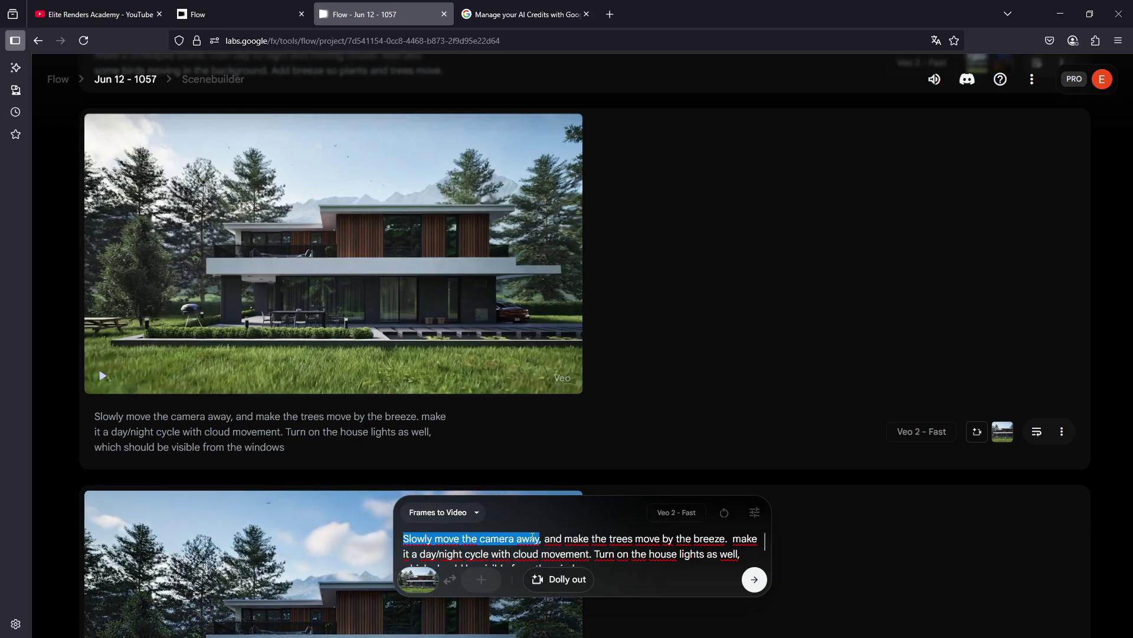
{"action": "scroll", "coordinate": [563, 538], "scroll_direction": "down", "scroll_amount": 1}
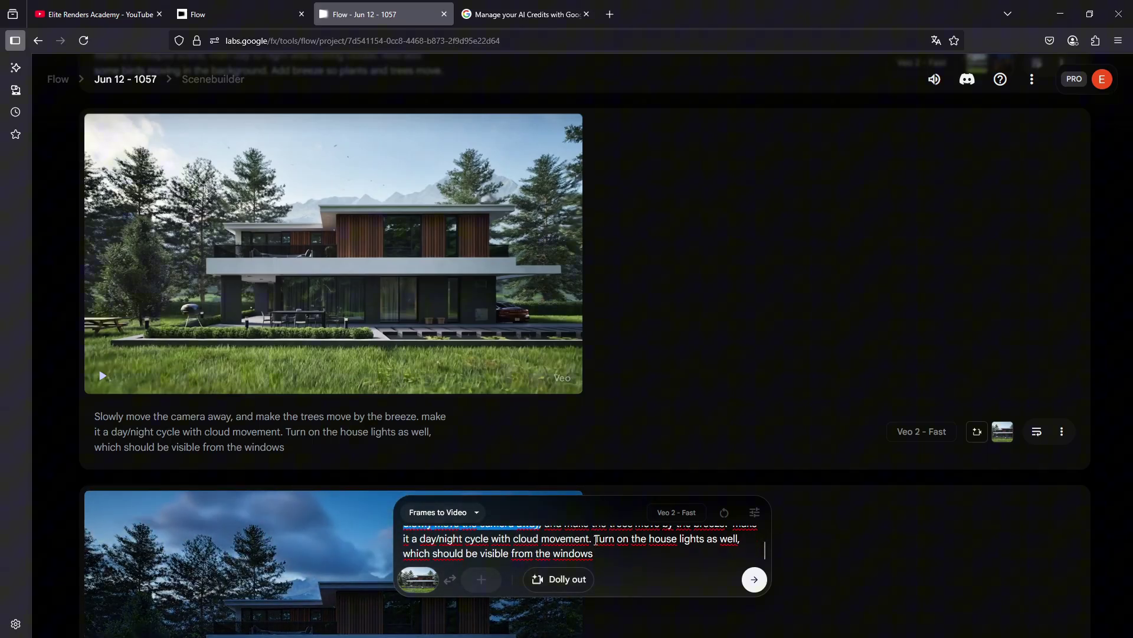
{"action": "left_click_drag", "start_coordinate": [595, 539], "coordinate": [604, 549]}
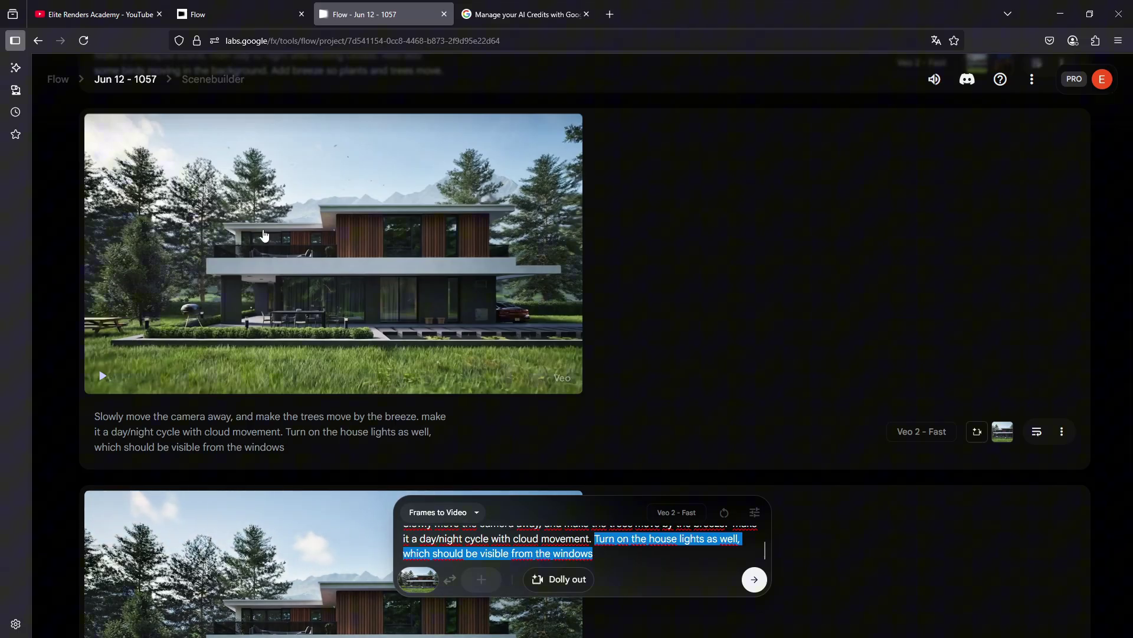
{"action": "mouse_move", "coordinate": [353, 302]}
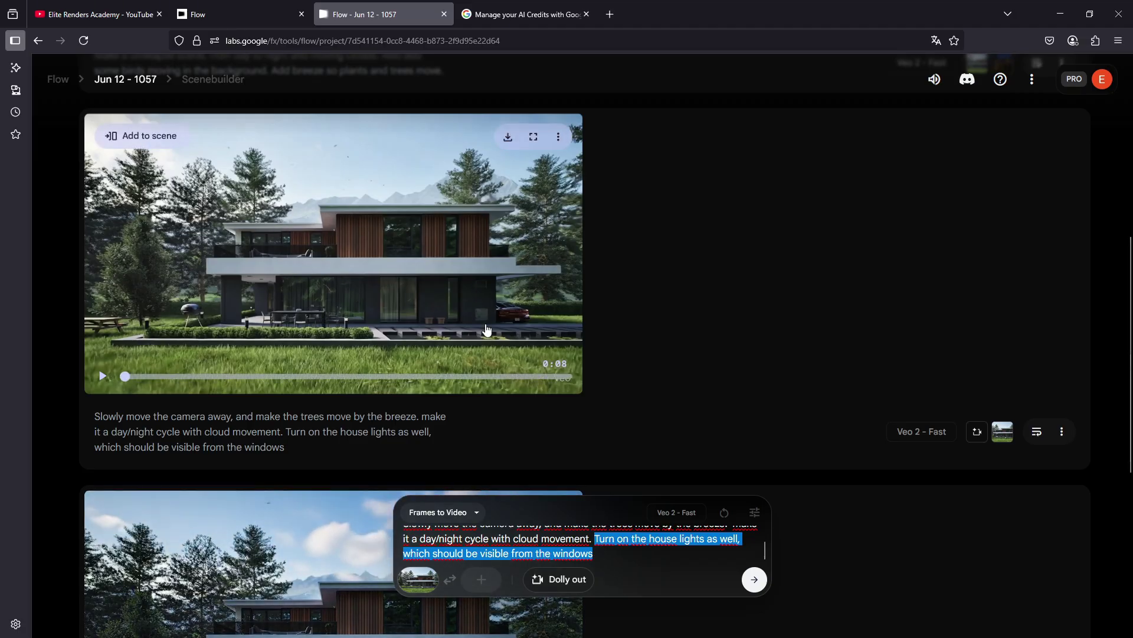
{"action": "left_click", "coordinate": [608, 552]}
{"action": "key", "text": "ctrl+a"}
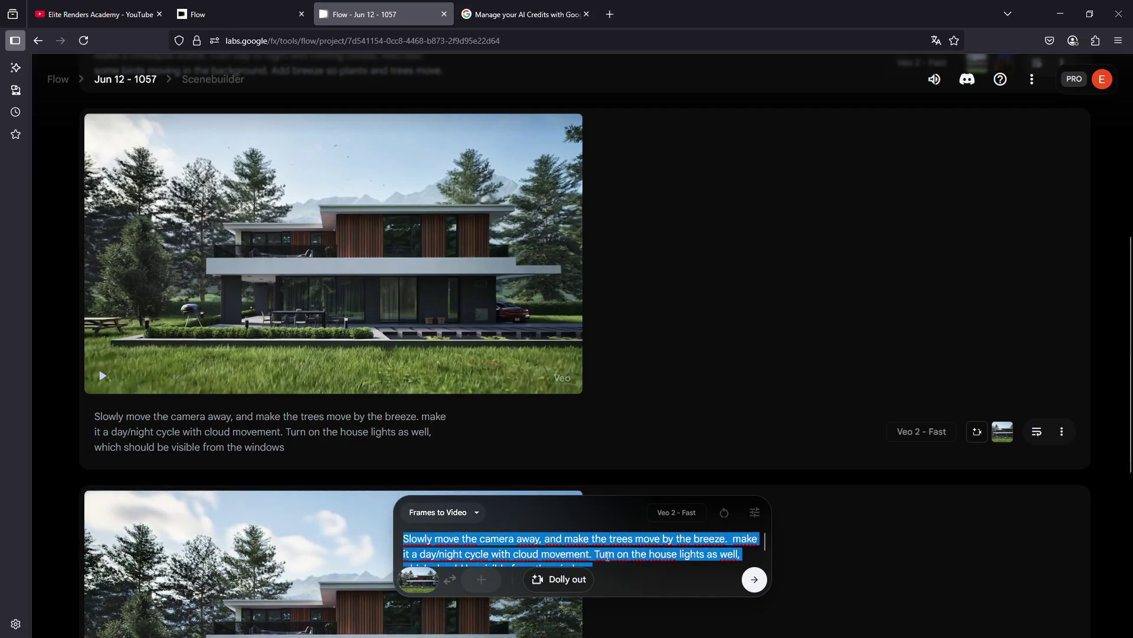
{"action": "scroll", "coordinate": [605, 547], "scroll_direction": "down", "scroll_amount": 1}
{"action": "mouse_move", "coordinate": [541, 586]}
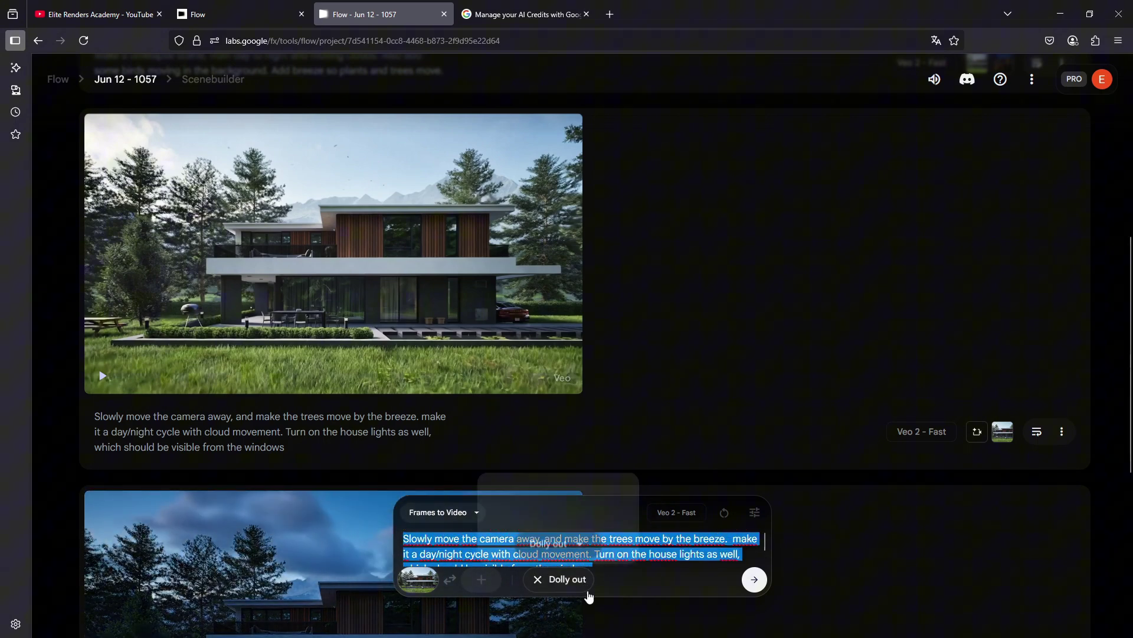
{"action": "left_click", "coordinate": [559, 584]}
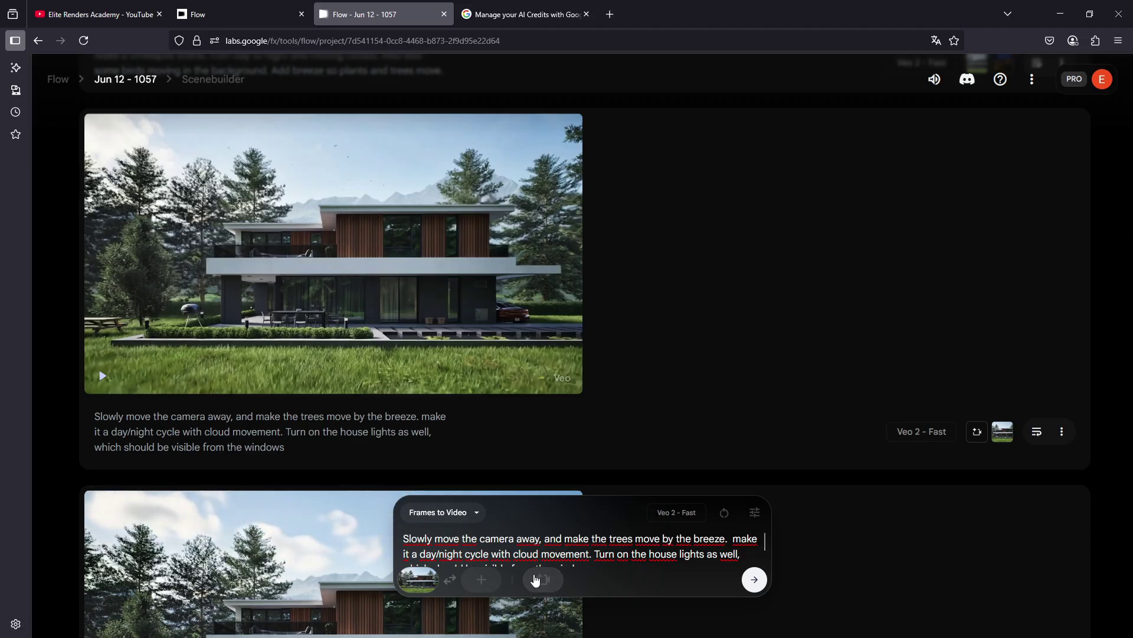
Preview the available camera motions, then attach Dolly out to the camera-away prompt again.
{"action": "left_click", "coordinate": [544, 580]}
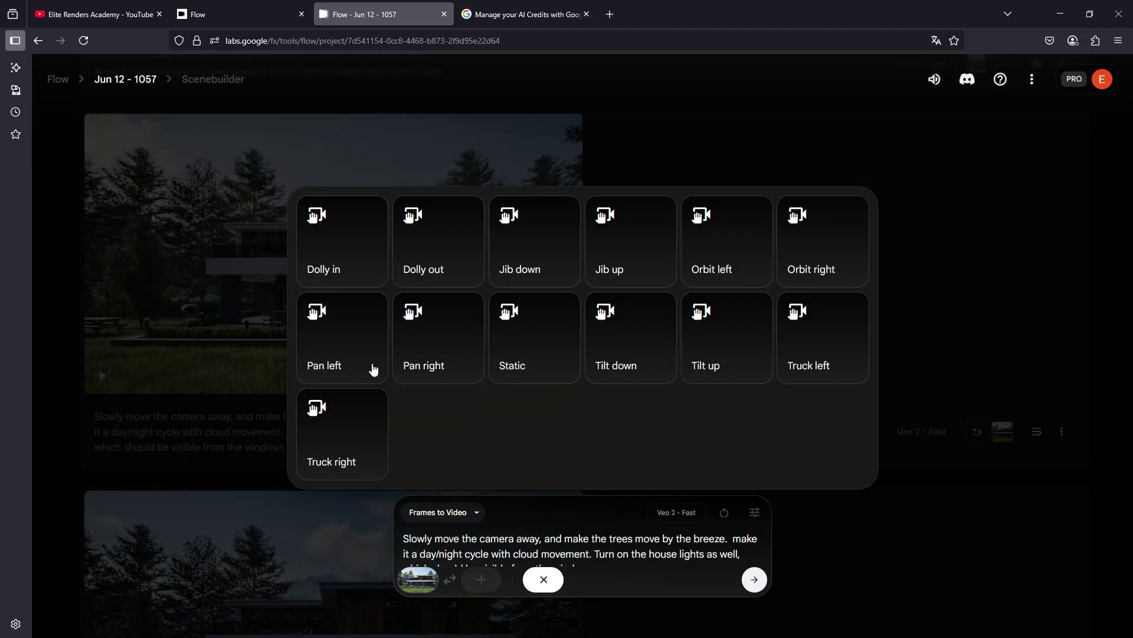
{"action": "mouse_move", "coordinate": [364, 279]}
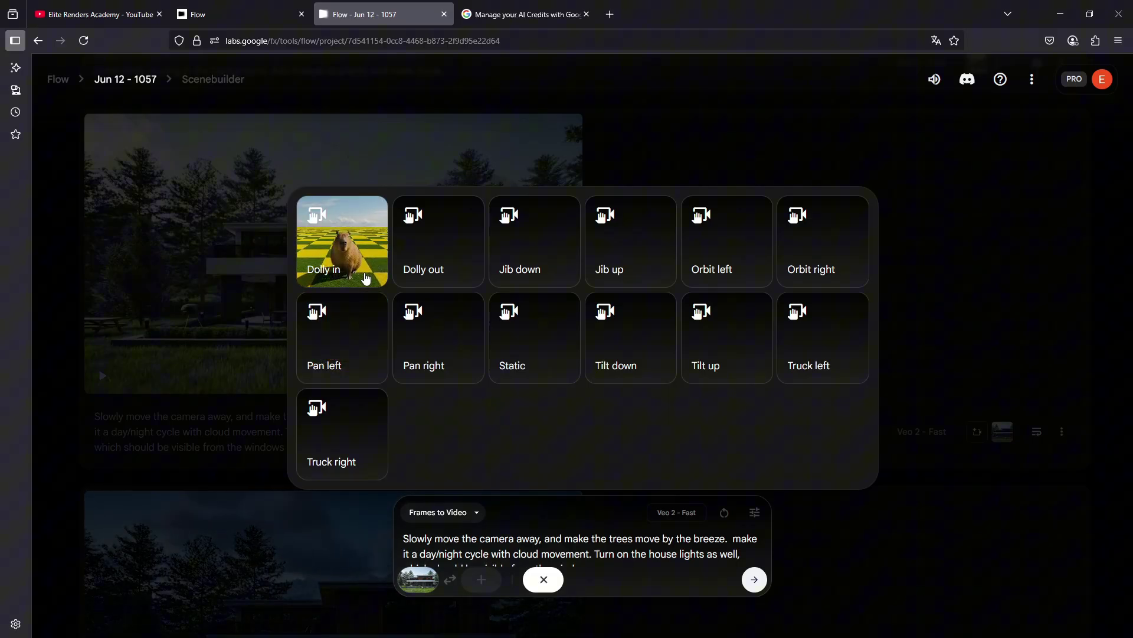
{"action": "mouse_move", "coordinate": [479, 270]}
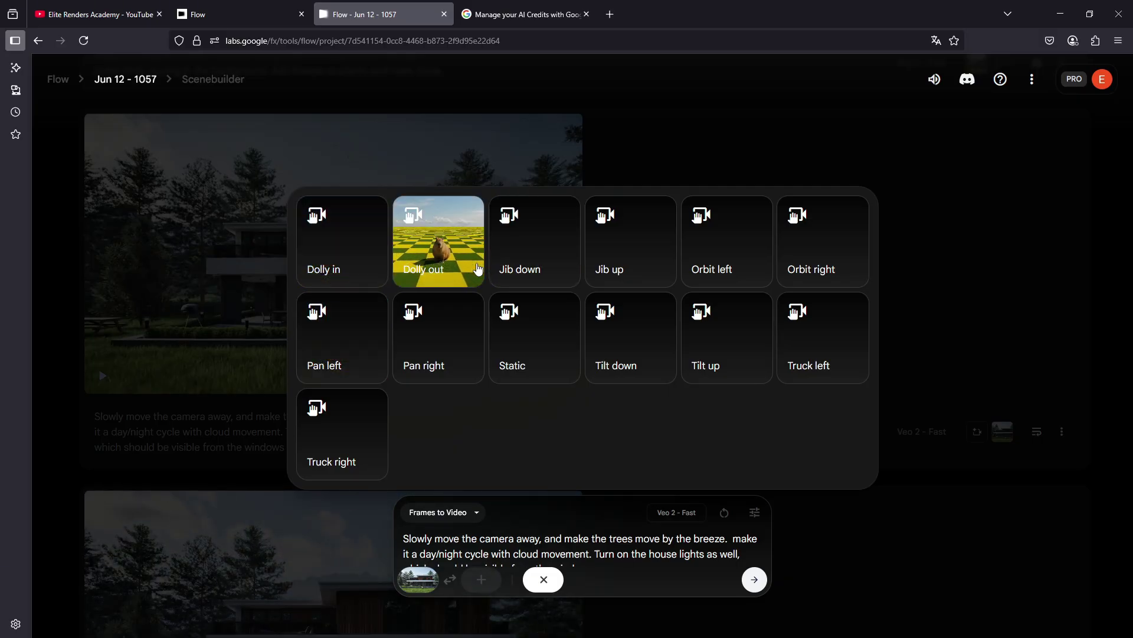
{"action": "mouse_move", "coordinate": [572, 265]}
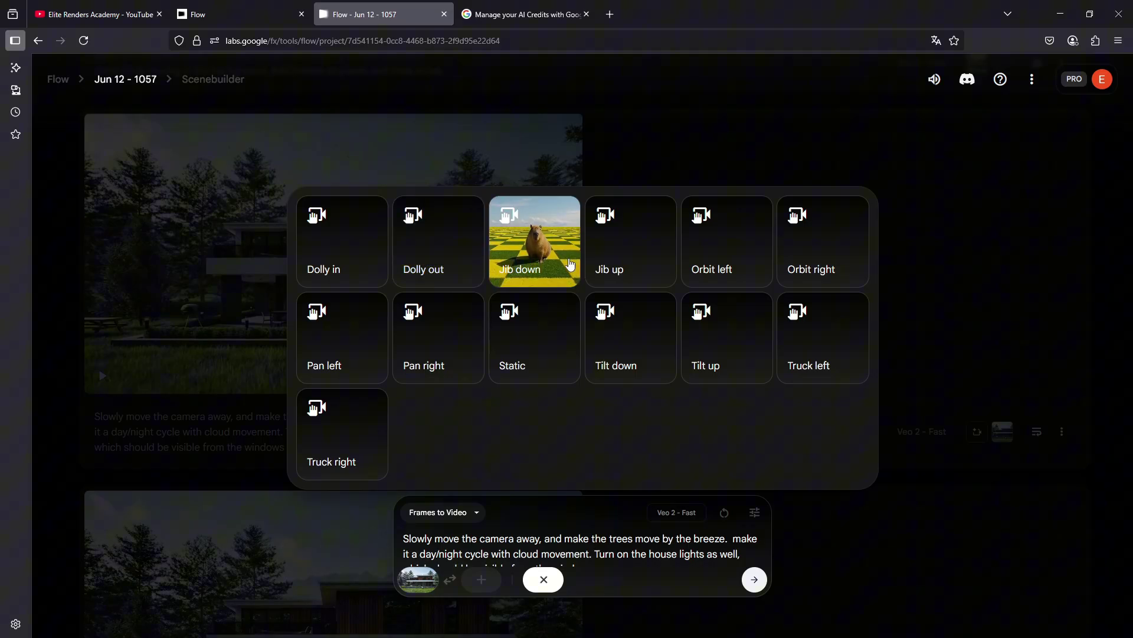
{"action": "mouse_move", "coordinate": [650, 261]}
{"action": "mouse_move", "coordinate": [747, 264]}
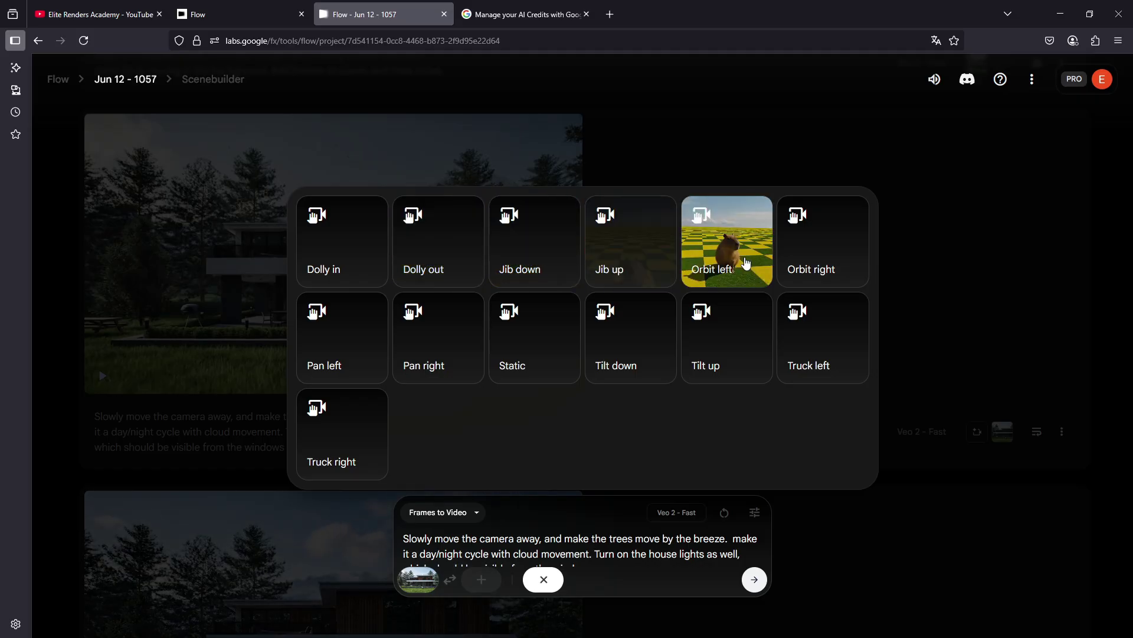
{"action": "mouse_move", "coordinate": [846, 264]}
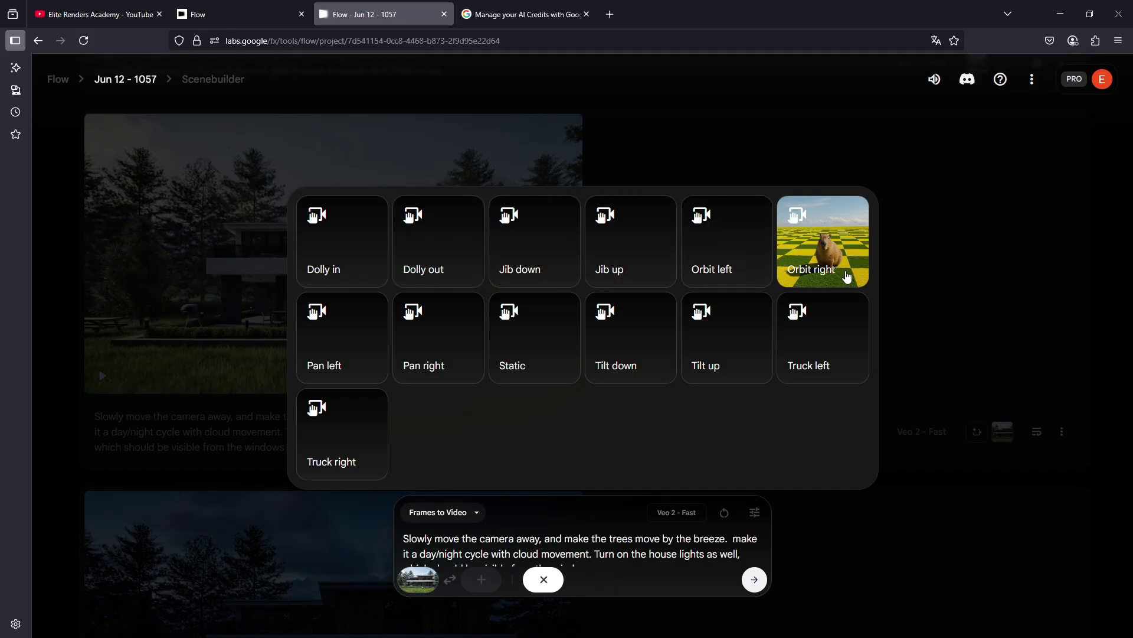
{"action": "mouse_move", "coordinate": [630, 363]}
{"action": "mouse_move", "coordinate": [348, 367]}
{"action": "mouse_move", "coordinate": [366, 458]}
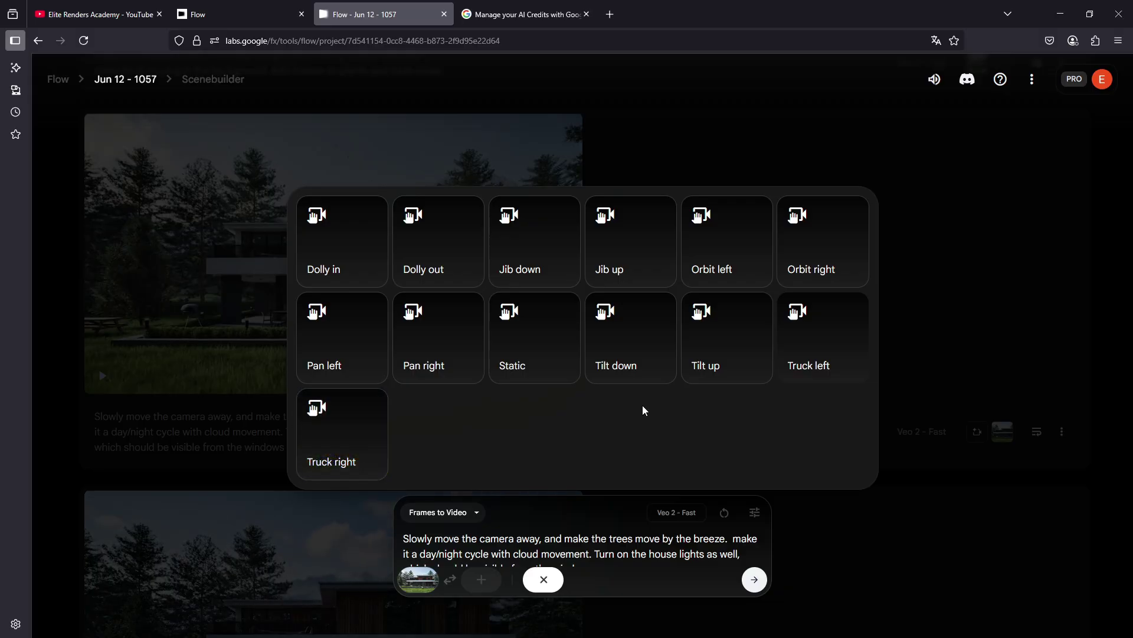
{"action": "mouse_move", "coordinate": [727, 362]}
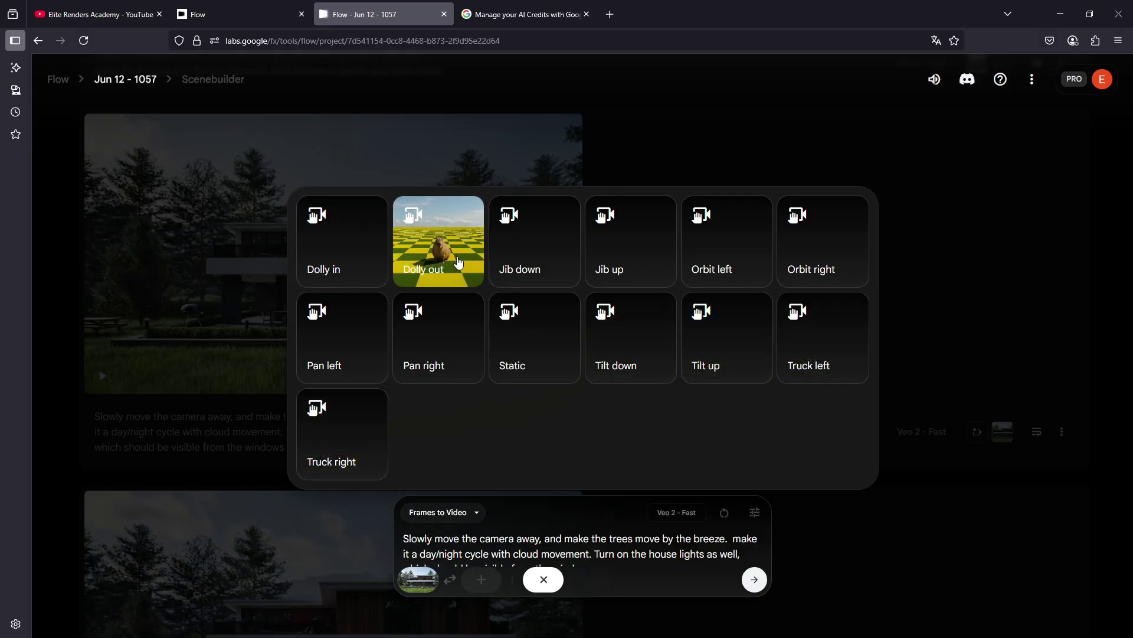
{"action": "left_click", "coordinate": [460, 264]}
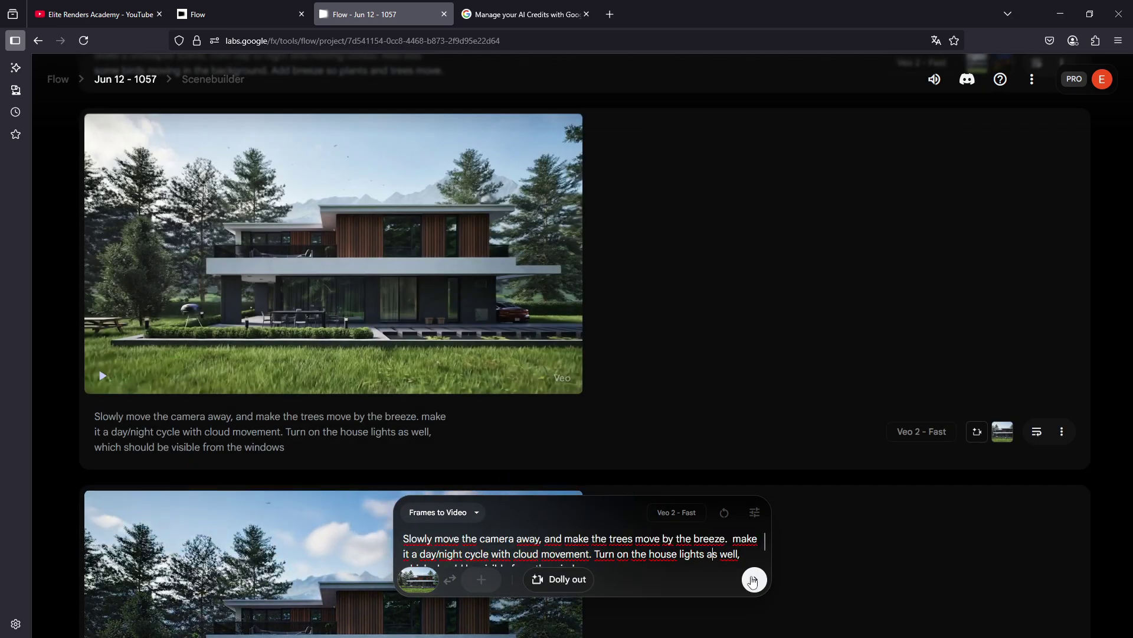
{"action": "mouse_move", "coordinate": [191, 345]}
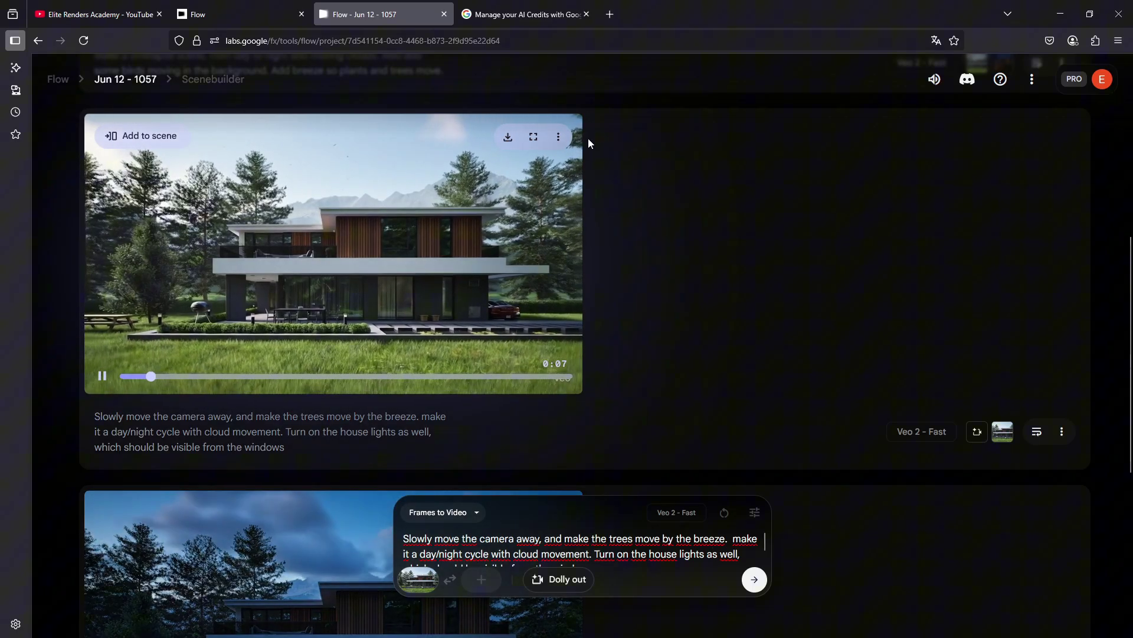
{"action": "left_click", "coordinate": [533, 137]}
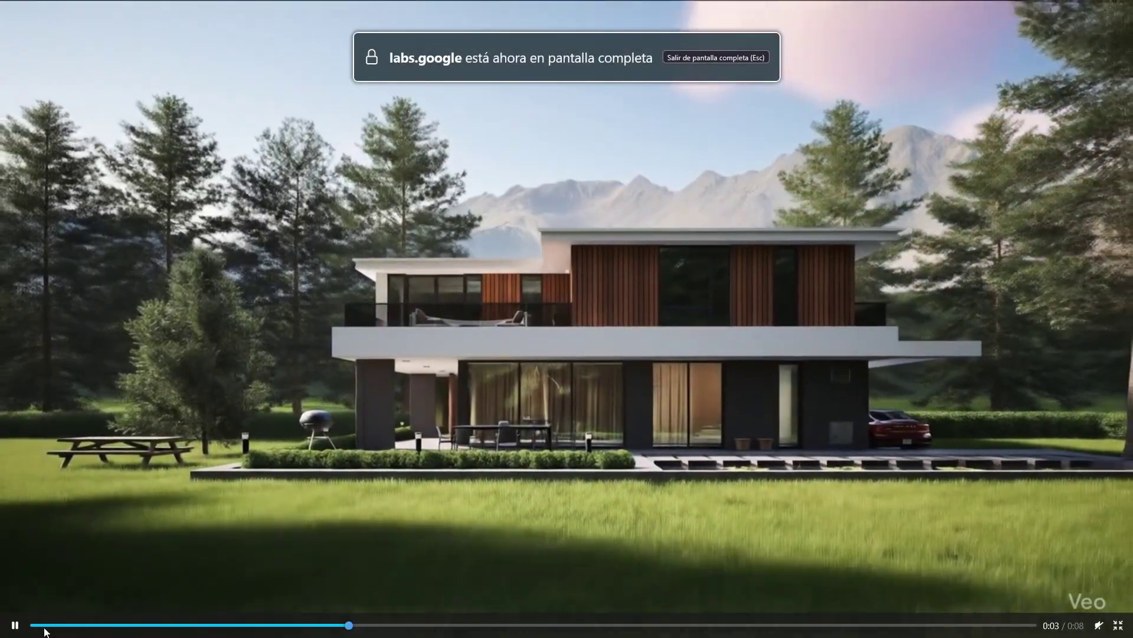
{"action": "left_click", "coordinate": [33, 624]}
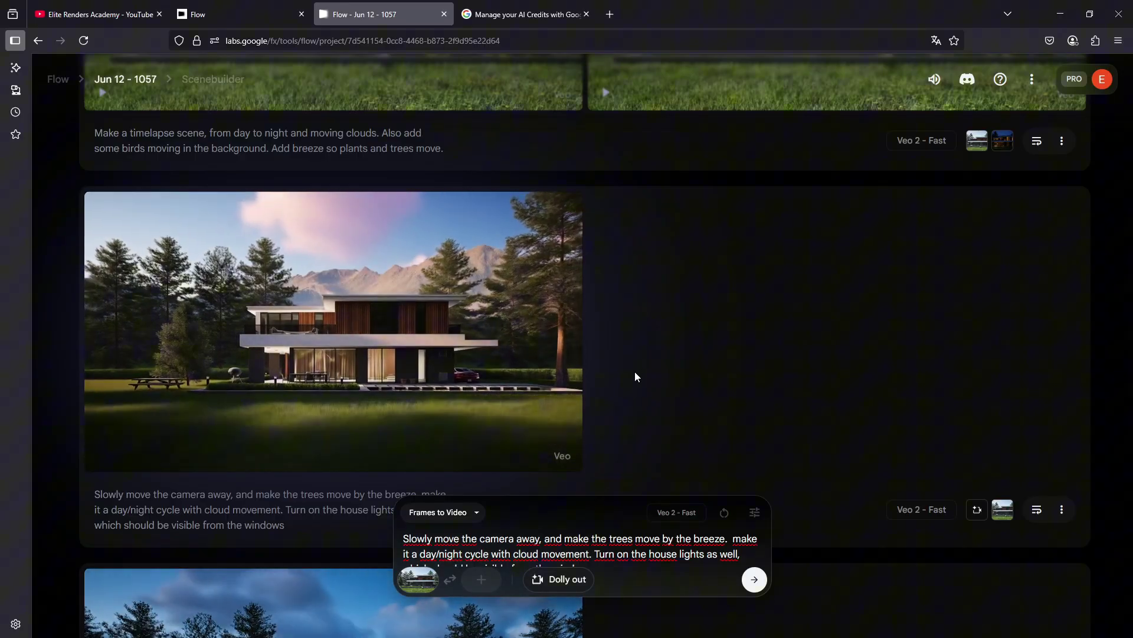
Reload the breeze-and-birds timelapse prompt with its daytime first frame and nighttime last frame.
{"action": "scroll", "coordinate": [635, 369], "scroll_direction": "up", "scroll_amount": 1}
{"action": "scroll", "coordinate": [928, 367], "scroll_direction": "up", "scroll_amount": 2}
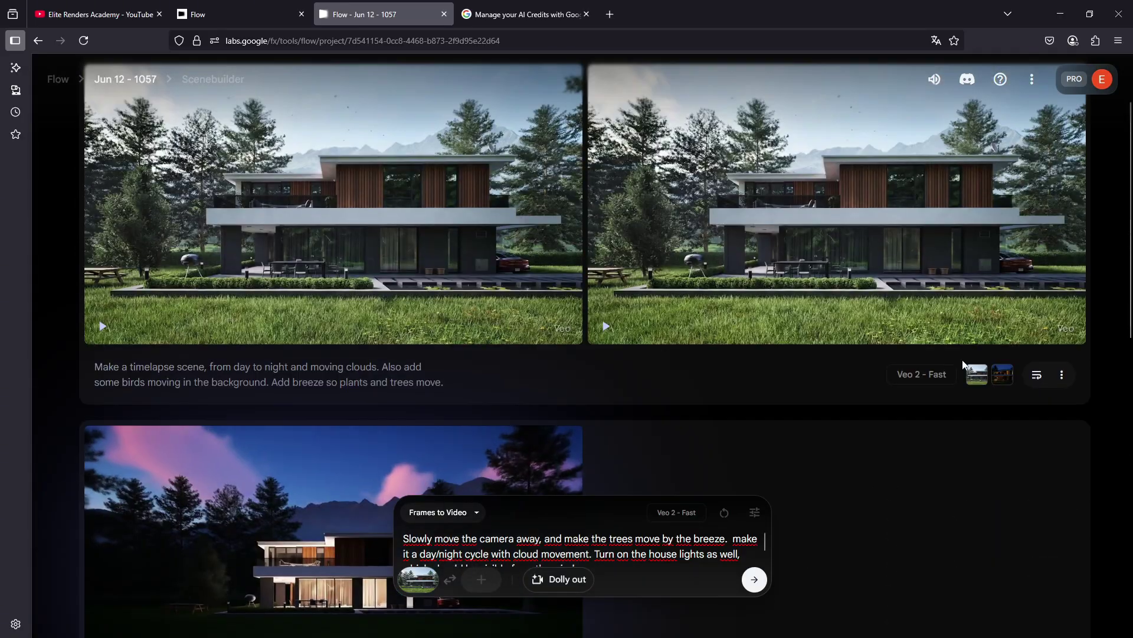
{"action": "left_click", "coordinate": [1039, 378]}
{"action": "scroll", "coordinate": [744, 464], "scroll_direction": "up", "scroll_amount": 1}
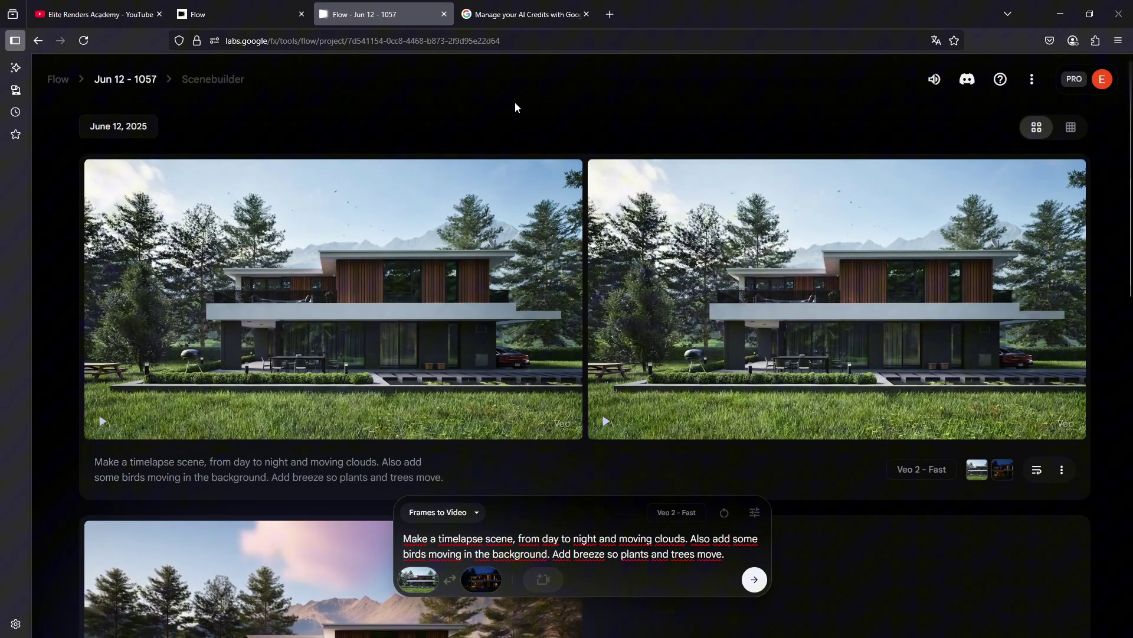
{"action": "left_click_drag", "start_coordinate": [682, 554], "coordinate": [396, 541]}
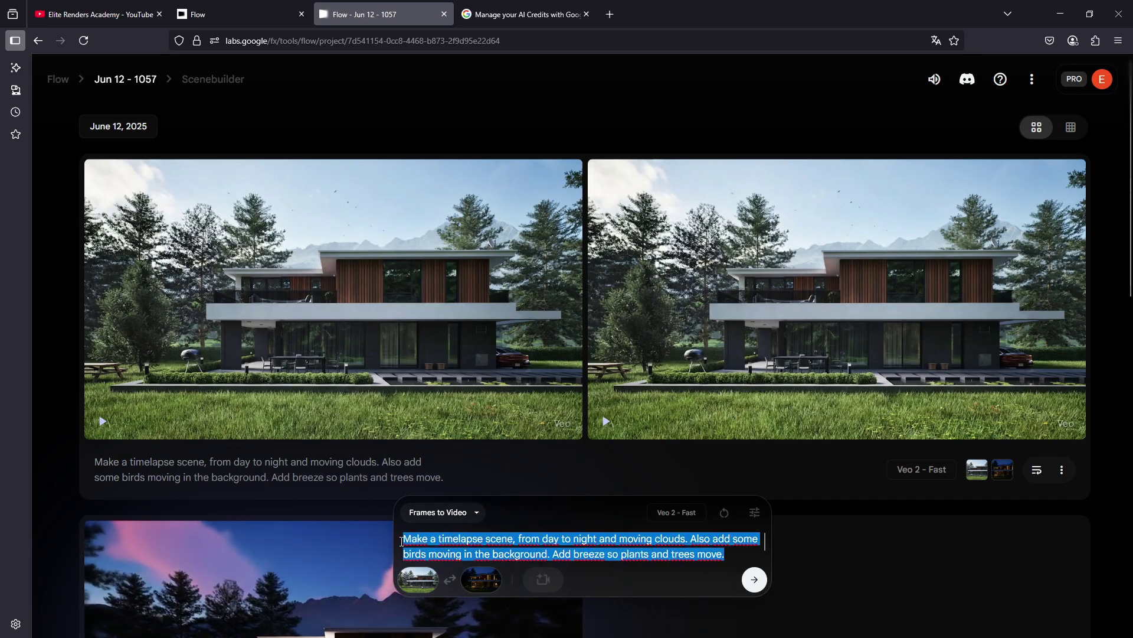
{"action": "left_click", "coordinate": [742, 551]}
{"action": "left_click_drag", "start_coordinate": [502, 548], "coordinate": [385, 544]}
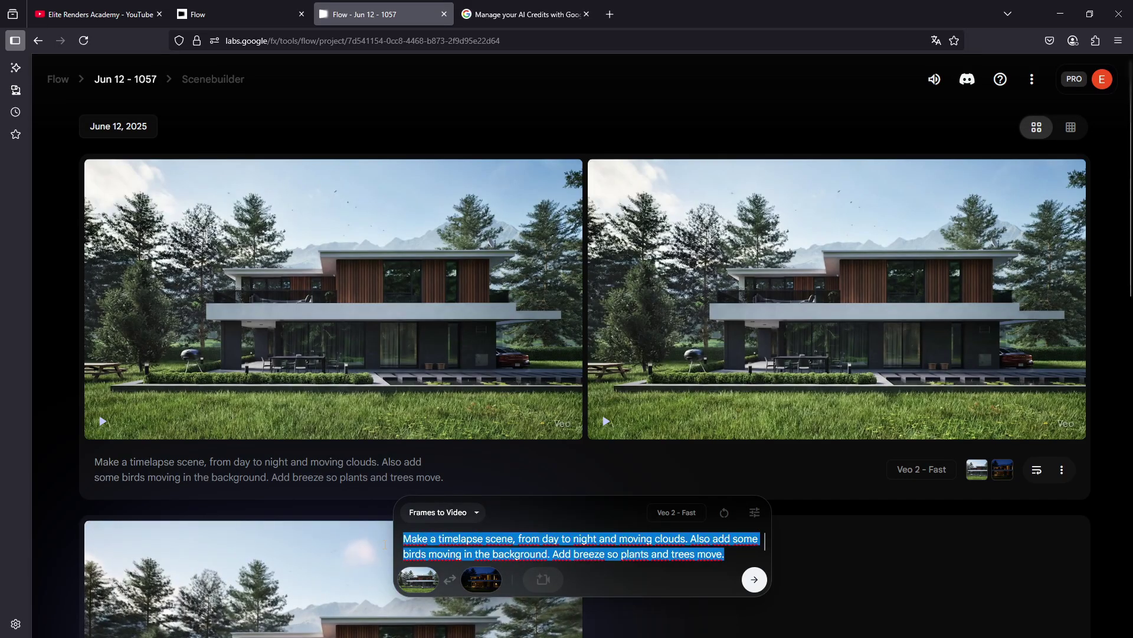
{"action": "left_click", "coordinate": [572, 552]}
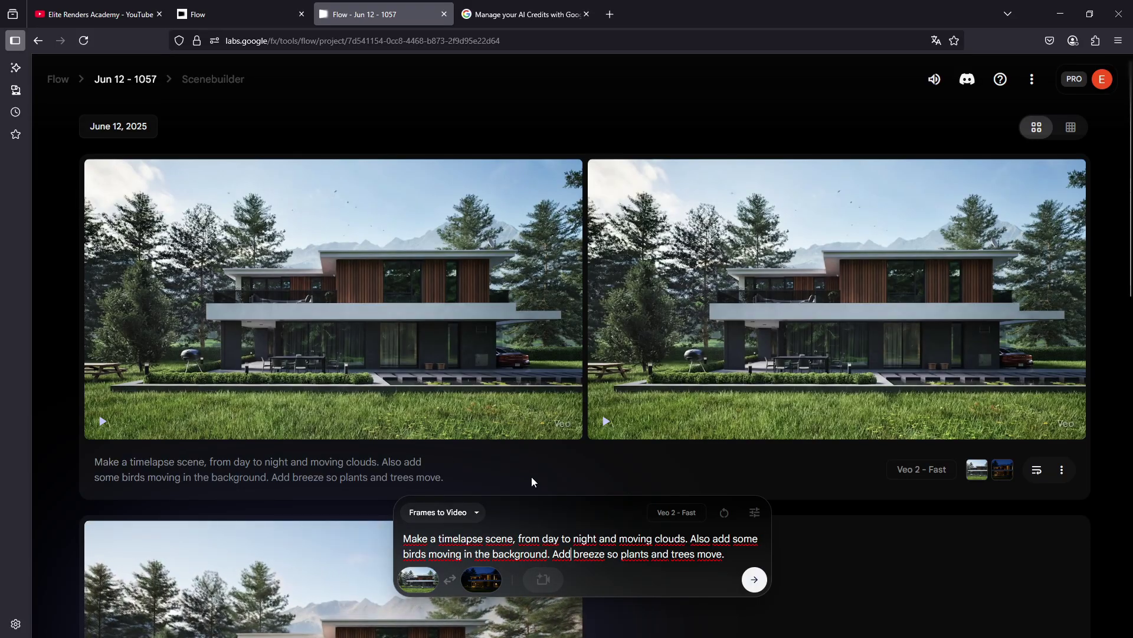
{"action": "scroll", "coordinate": [539, 477], "scroll_direction": "down", "scroll_amount": 6}
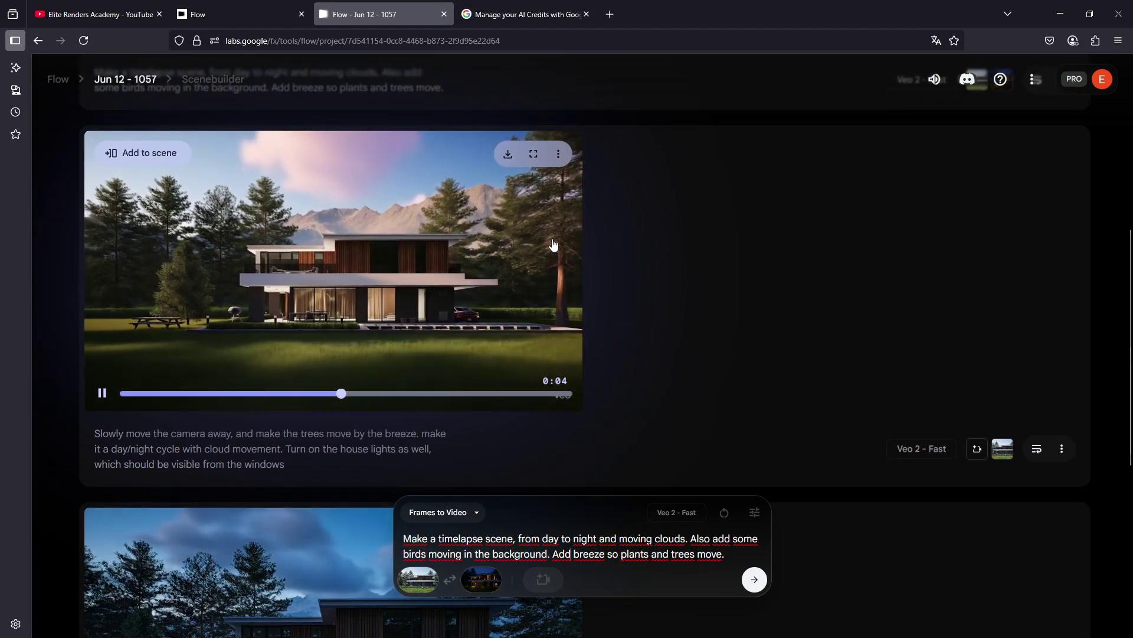
{"action": "scroll", "coordinate": [621, 274], "scroll_direction": "up", "scroll_amount": 6}
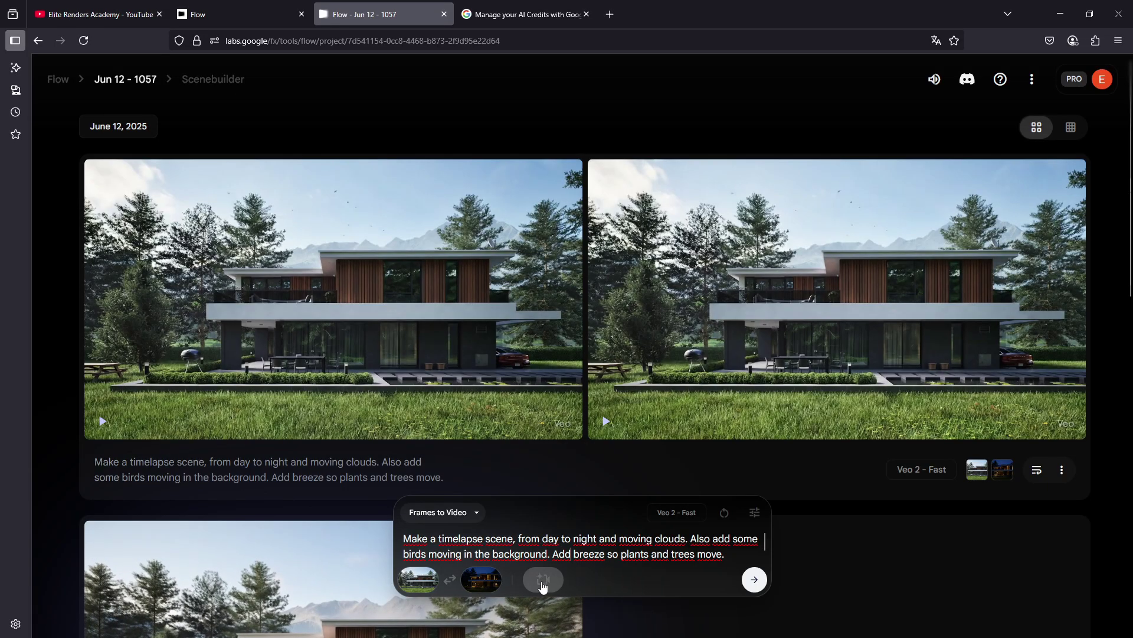
{"action": "mouse_move", "coordinate": [342, 408]}
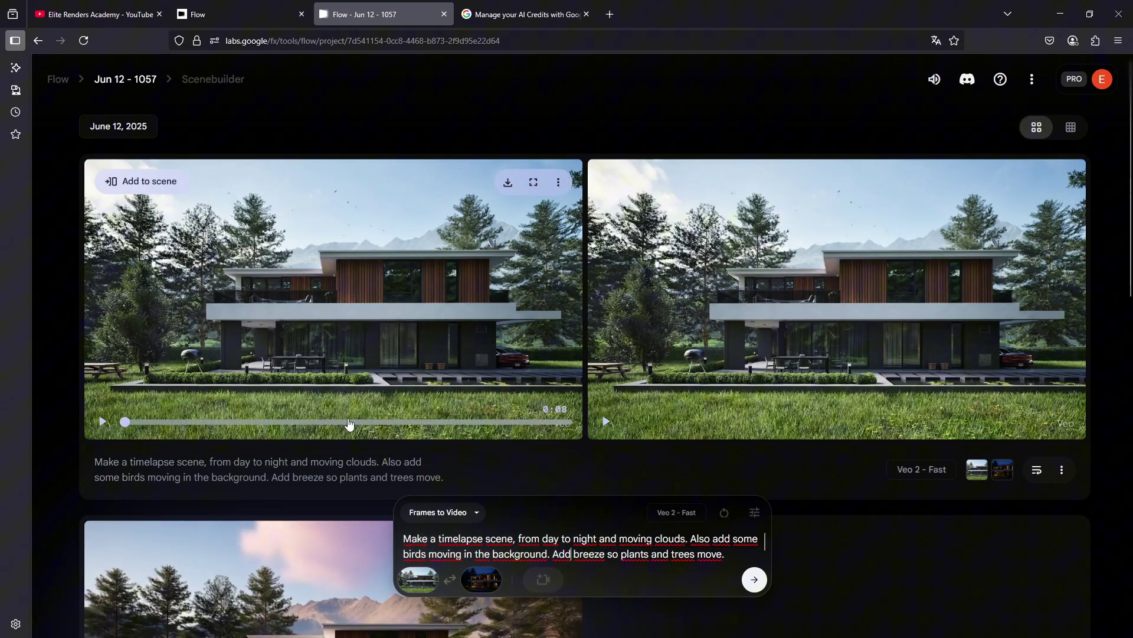
{"action": "mouse_move", "coordinate": [421, 592]}
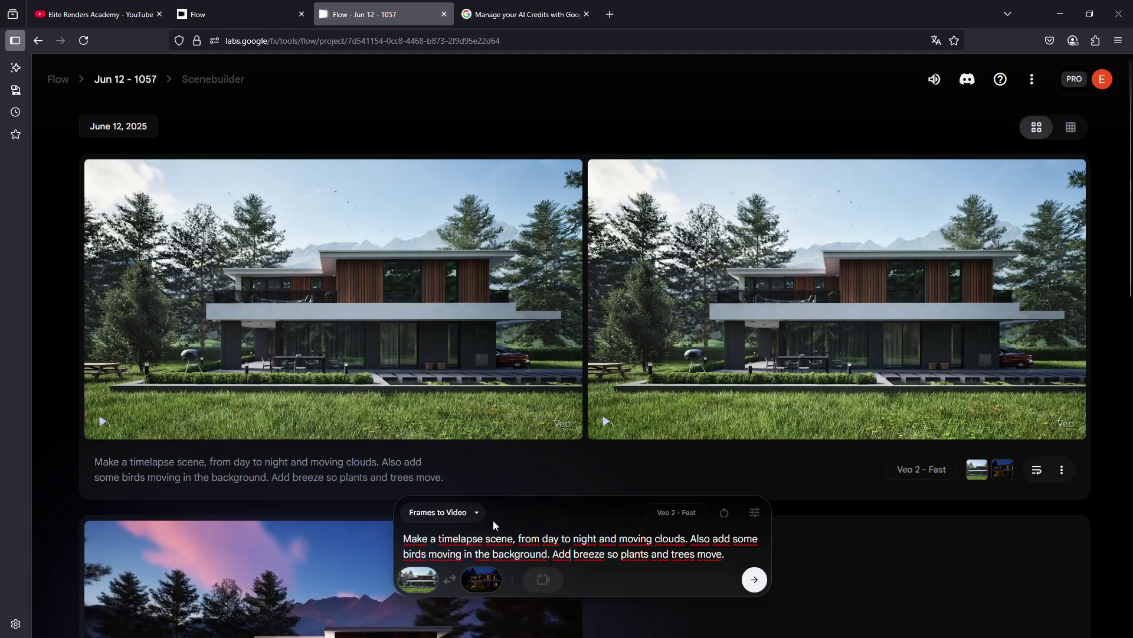
{"action": "mouse_move", "coordinate": [491, 593]}
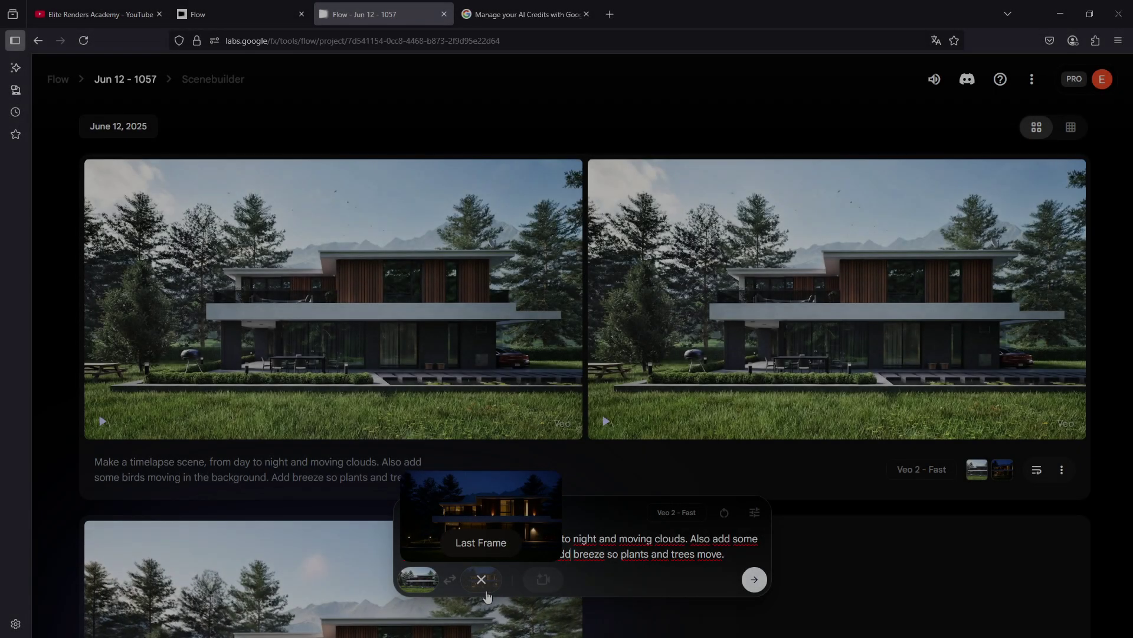
{"action": "left_click", "coordinate": [732, 550]}
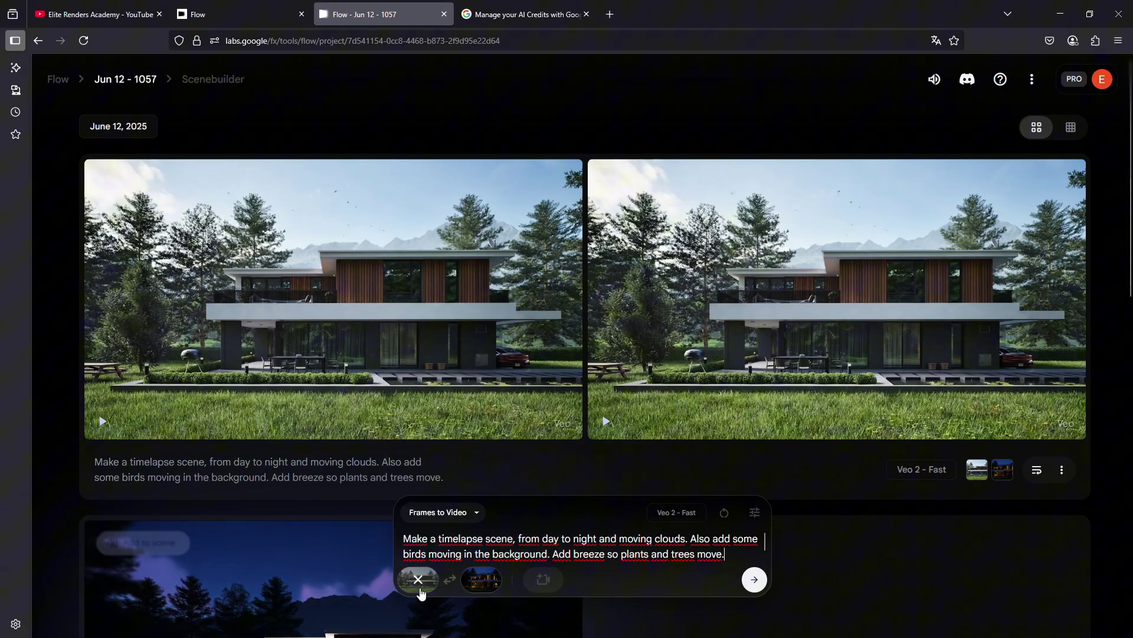
{"action": "mouse_move", "coordinate": [493, 595]}
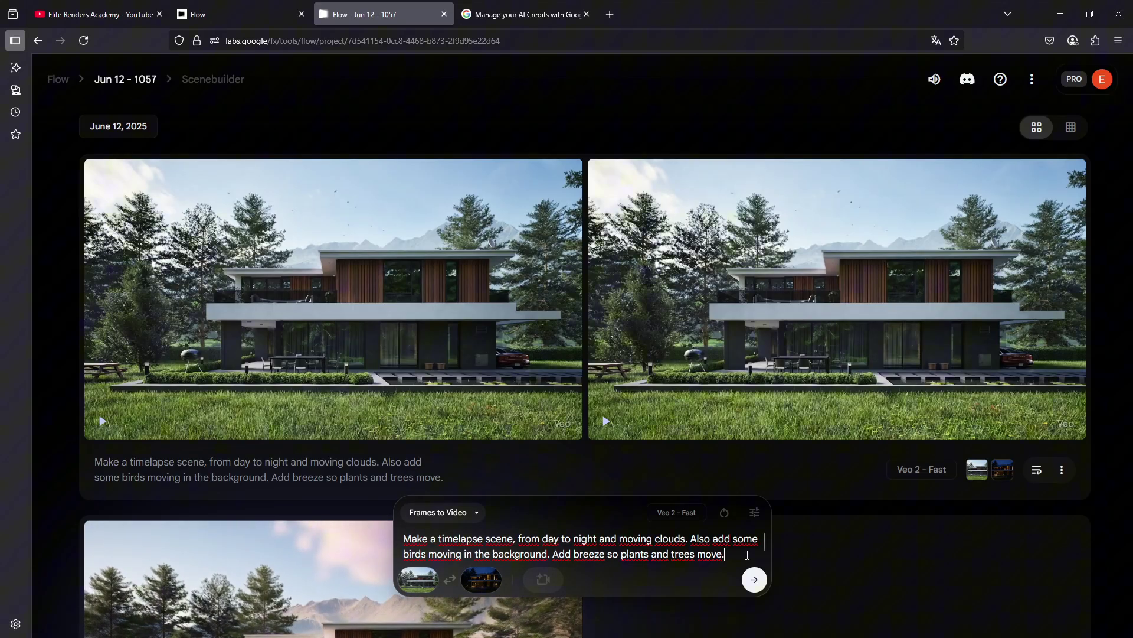
{"action": "left_click_drag", "start_coordinate": [748, 556], "coordinate": [403, 539]}
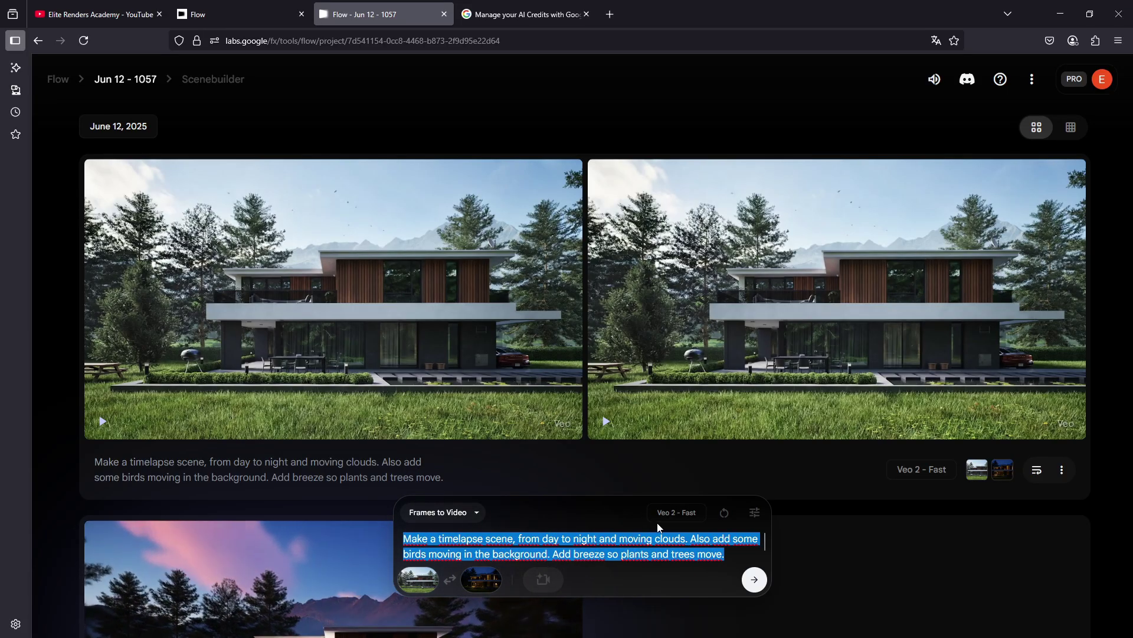
Change Outputs per prompt from 1 to 2 in the generation settings.
{"action": "left_click", "coordinate": [755, 512]}
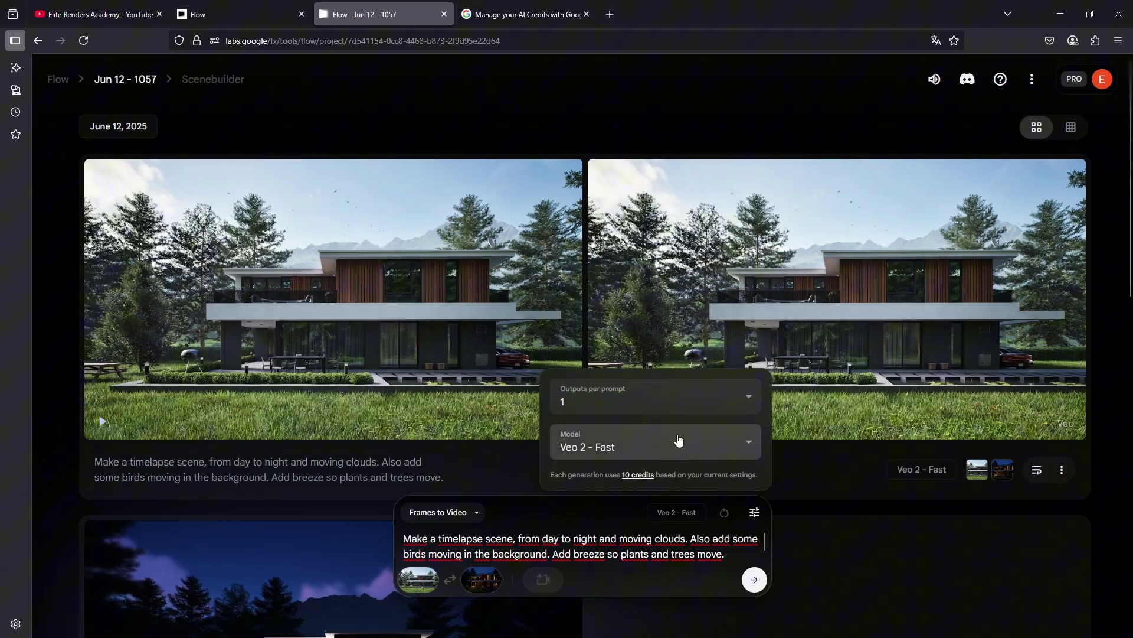
{"action": "left_click", "coordinate": [647, 401]}
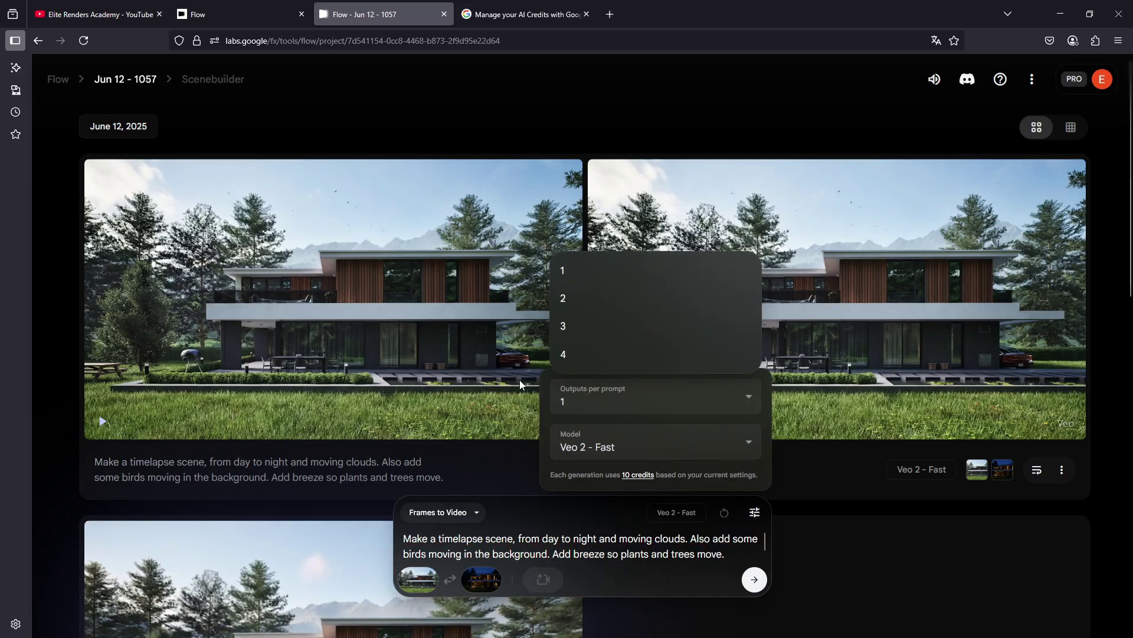
{"action": "left_click", "coordinate": [636, 404]}
{"action": "left_click", "coordinate": [626, 400]}
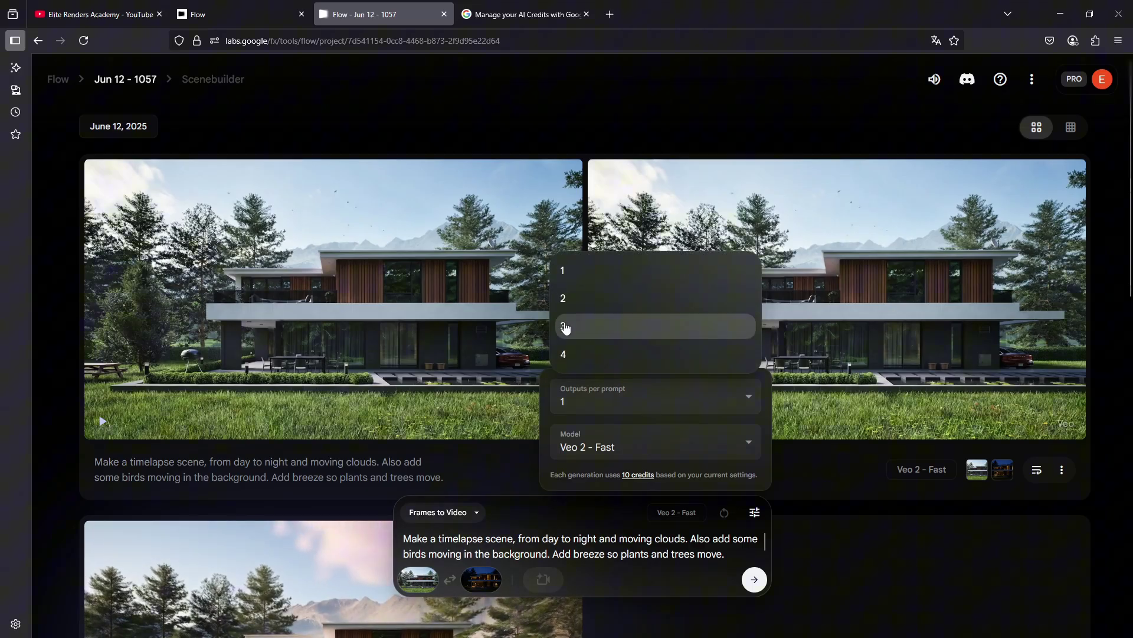
{"action": "left_click", "coordinate": [593, 400]}
{"action": "left_click", "coordinate": [593, 399]}
{"action": "left_click", "coordinate": [577, 301]}
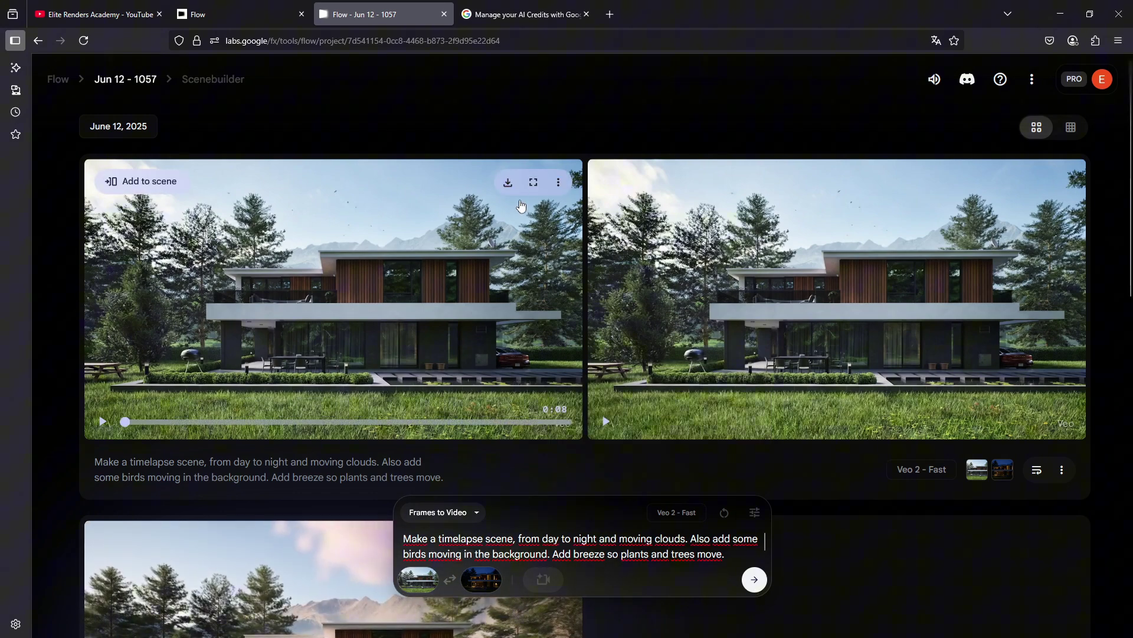
{"action": "left_click", "coordinate": [535, 183]}
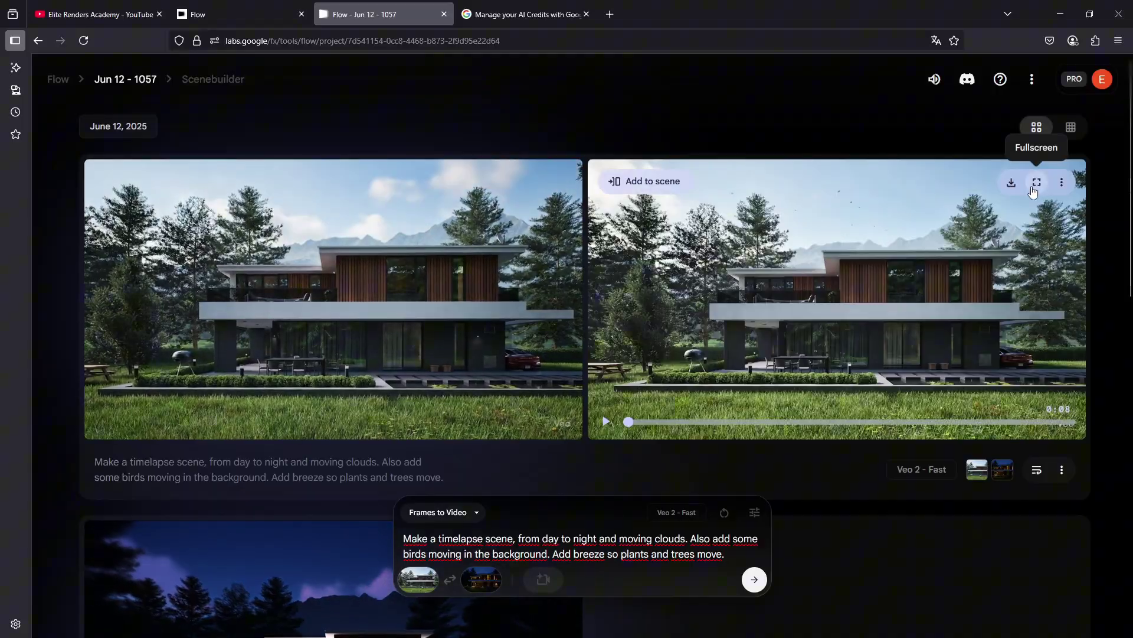
{"action": "left_click", "coordinate": [1037, 183]}
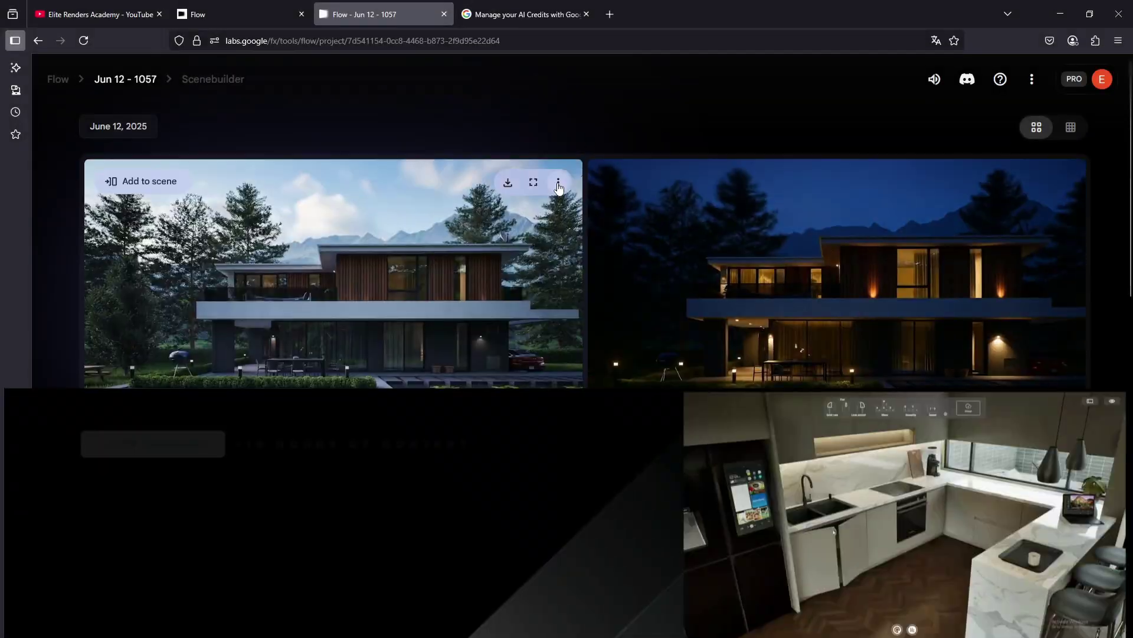
Show the left clip's download options: Animated GIF 270p, Original 720p, Upscaled 1080p.
{"action": "left_click", "coordinate": [558, 183]}
{"action": "left_click", "coordinate": [527, 125]}
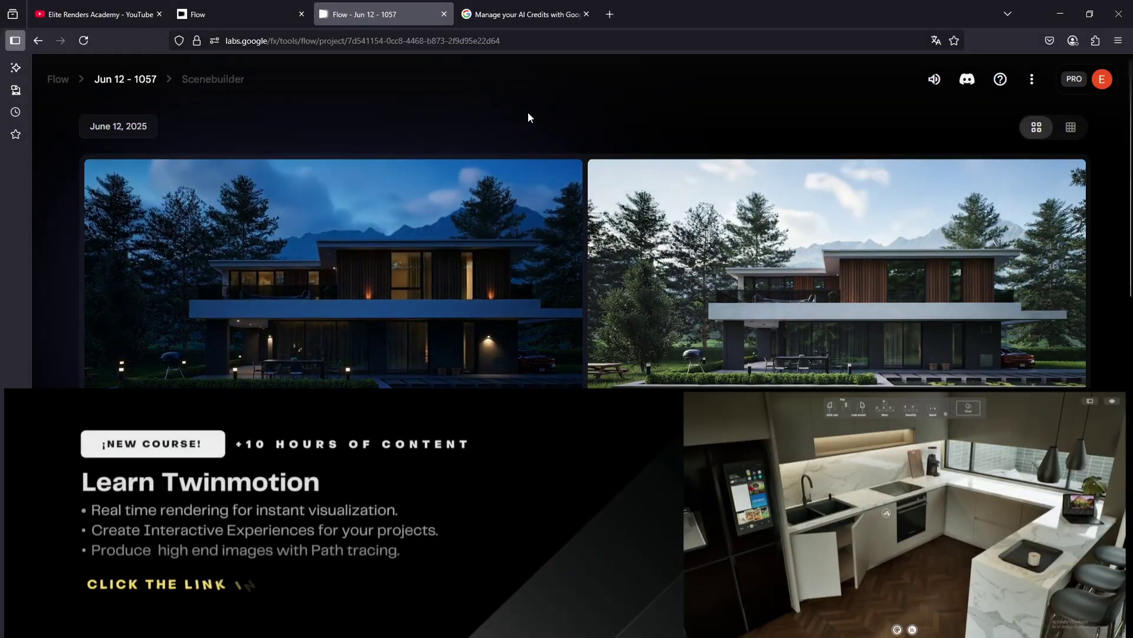
{"action": "left_click", "coordinate": [509, 184]}
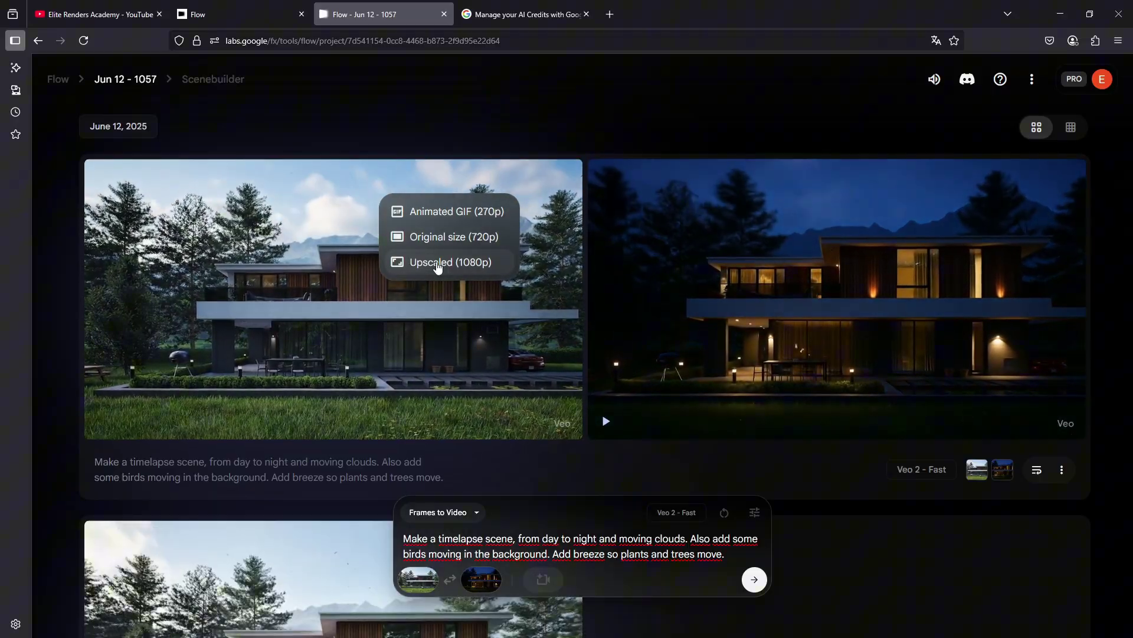
Dismiss the download menu and play the left timelapse clip fullscreen.
{"action": "left_click", "coordinate": [458, 134]}
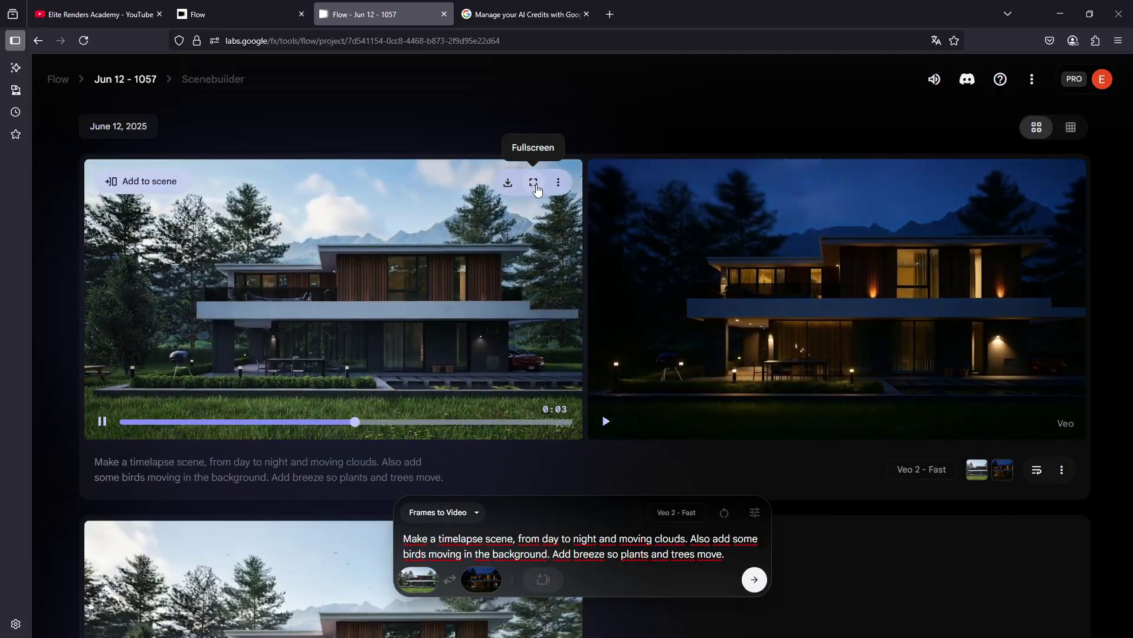
{"action": "left_click", "coordinate": [534, 183]}
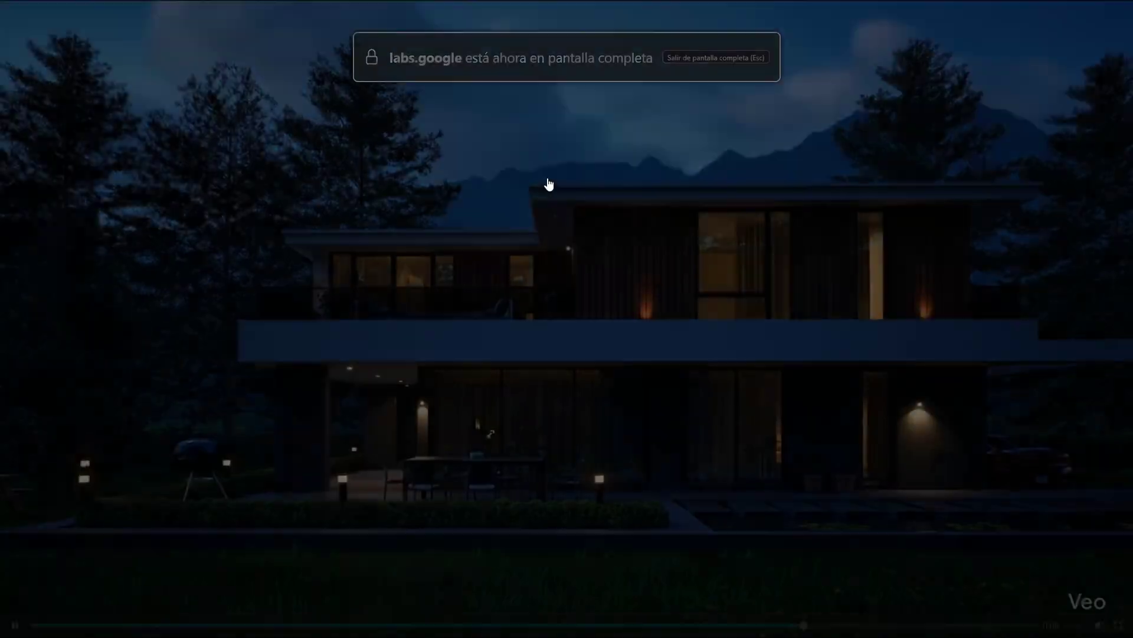